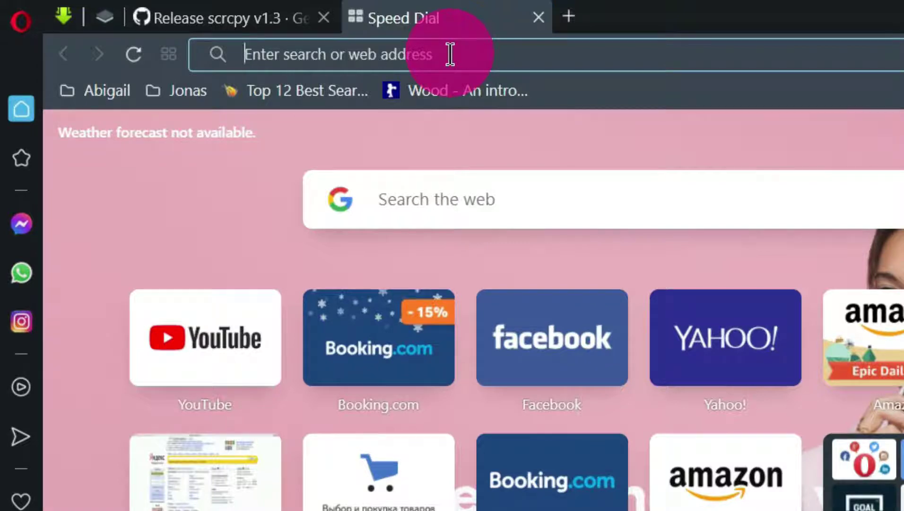
pyautogui.write('http')
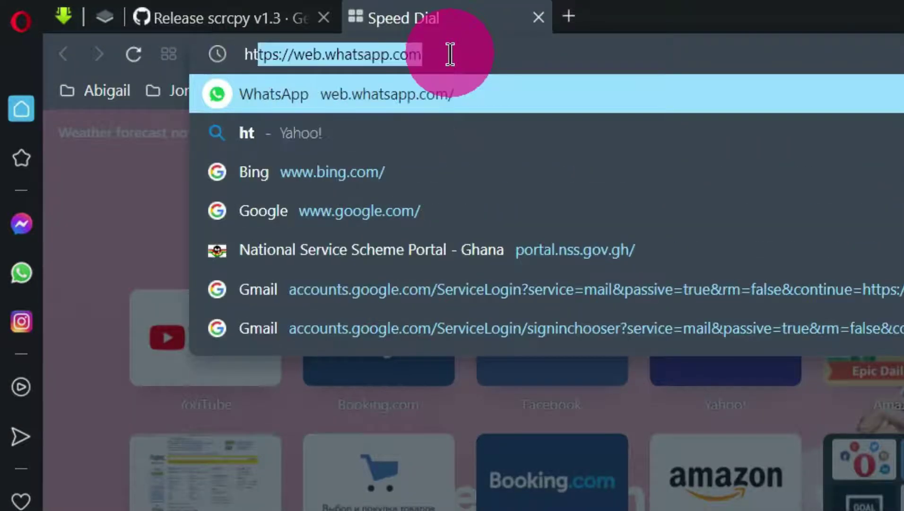
pyautogui.write(':')
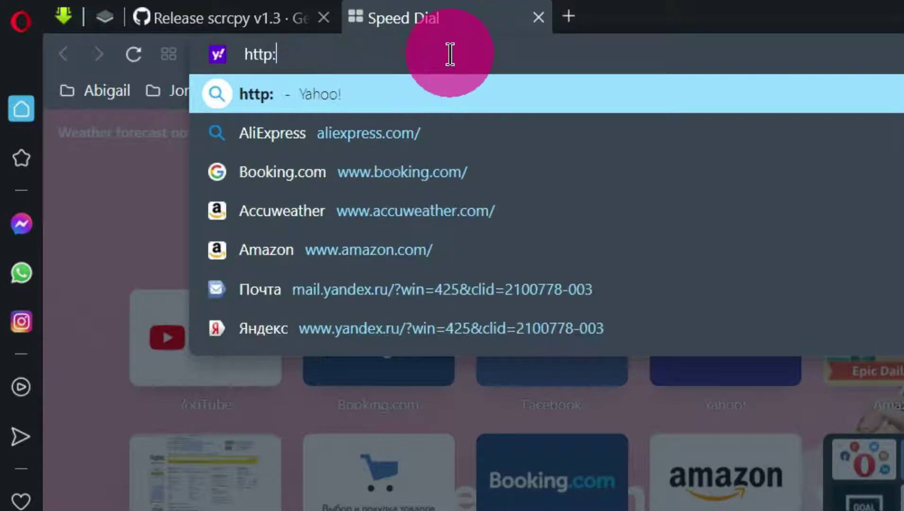
pyautogui.write('//www')
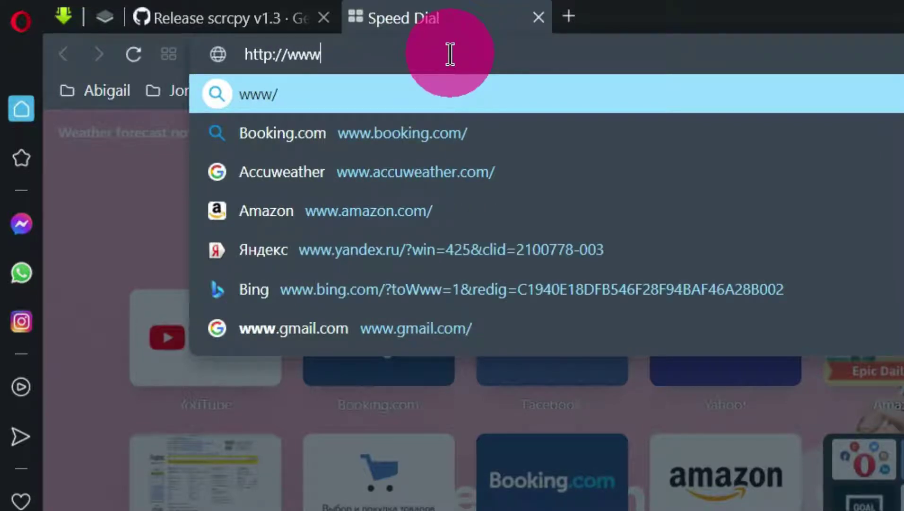
pyautogui.write('.wikipedi')
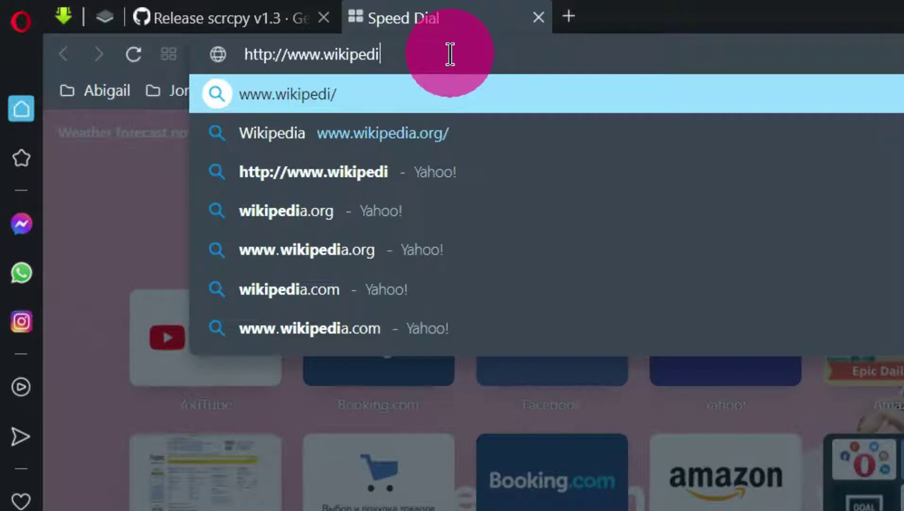
pyautogui.write('a.com')
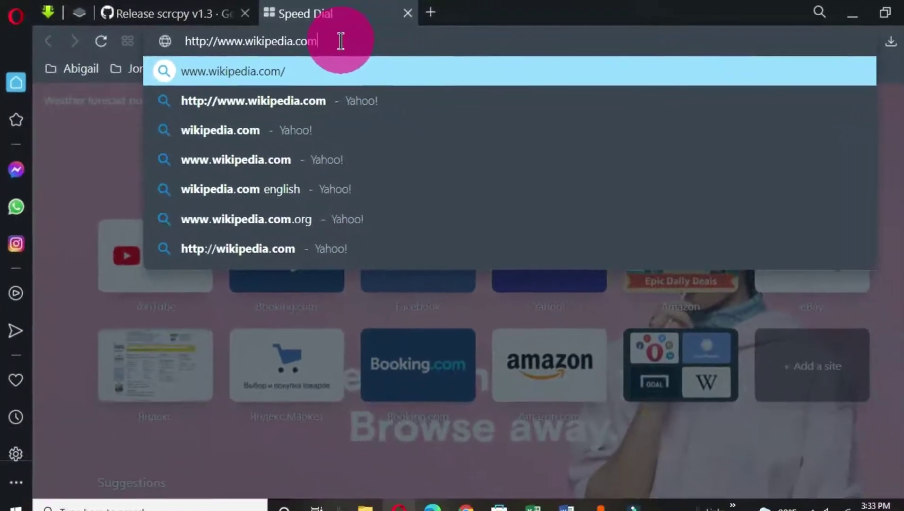
pyautogui.press('Return')
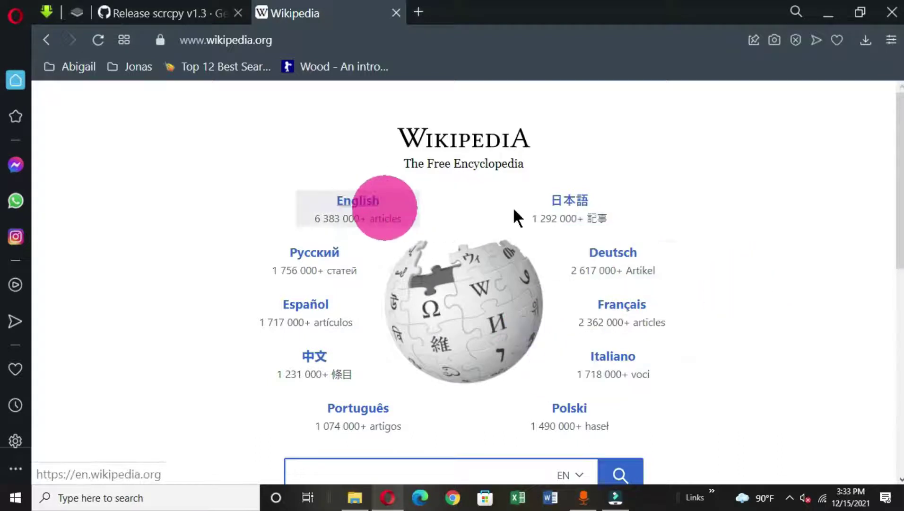
# Open the English-language Wikipedia from the portal page.
pyautogui.scroll(-1, 142, 95)
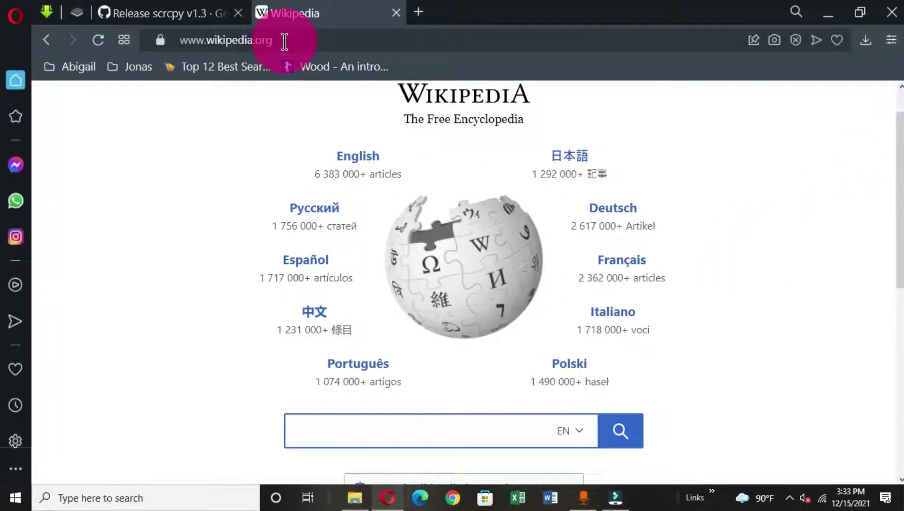
pyautogui.scroll(-3, 896, 138)
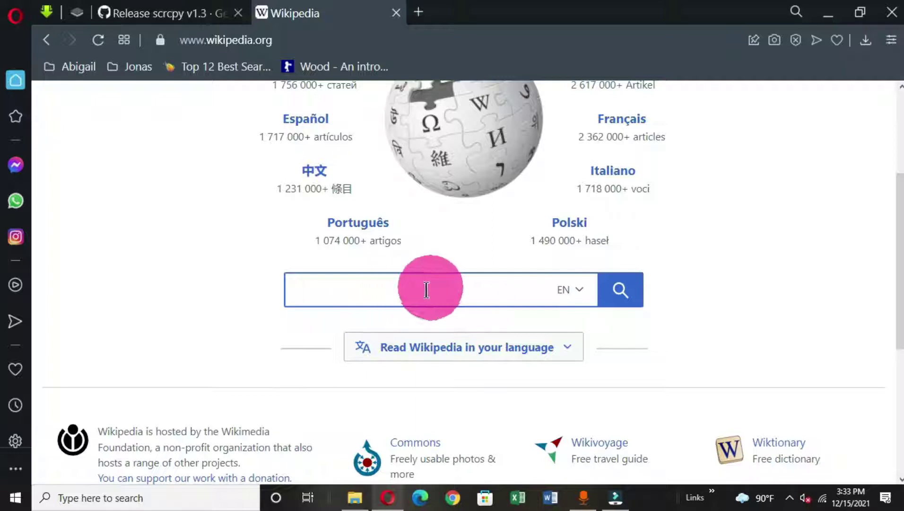
pyautogui.scroll(1, 898, 218)
pyautogui.scroll(2, 463, 236)
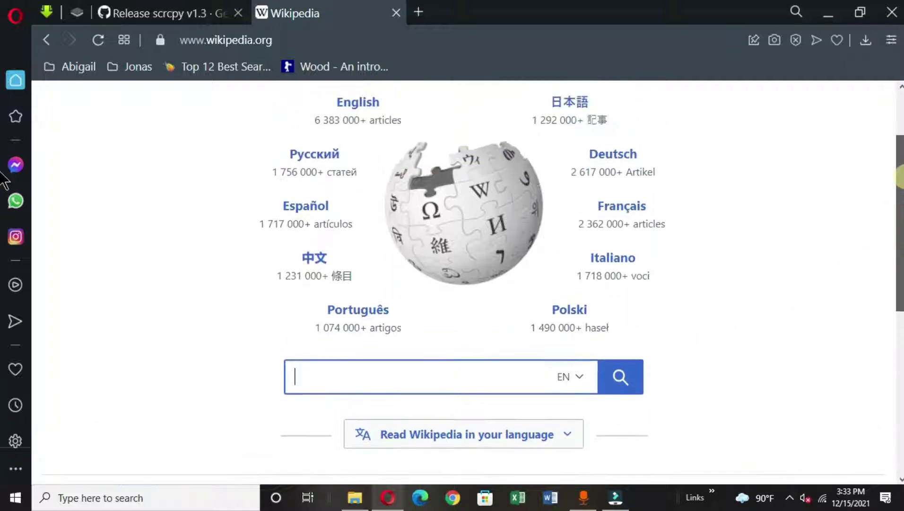
pyautogui.click(361, 144)
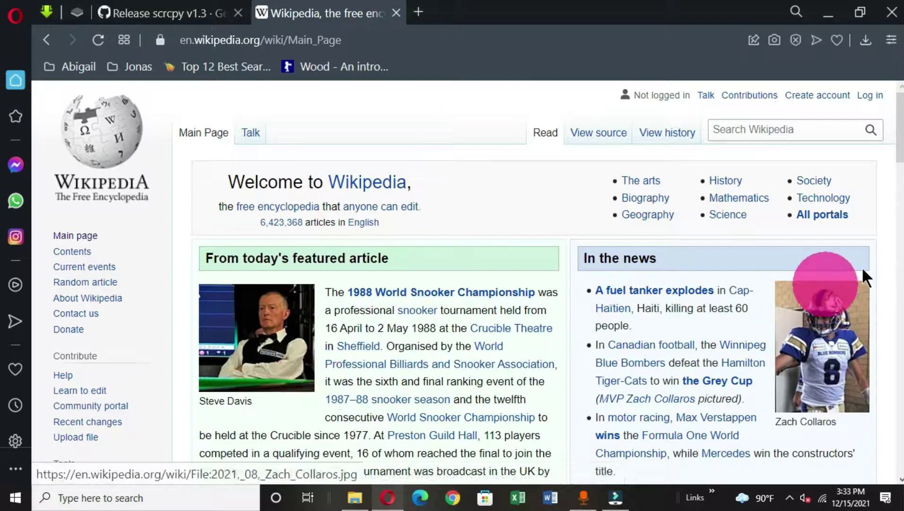
pyautogui.moveTo(901, 142)
pyautogui.mouseDown()
pyautogui.moveTo(900, 286)
pyautogui.moveTo(901, 142)
pyautogui.moveTo(889, 145)
pyautogui.mouseUp()
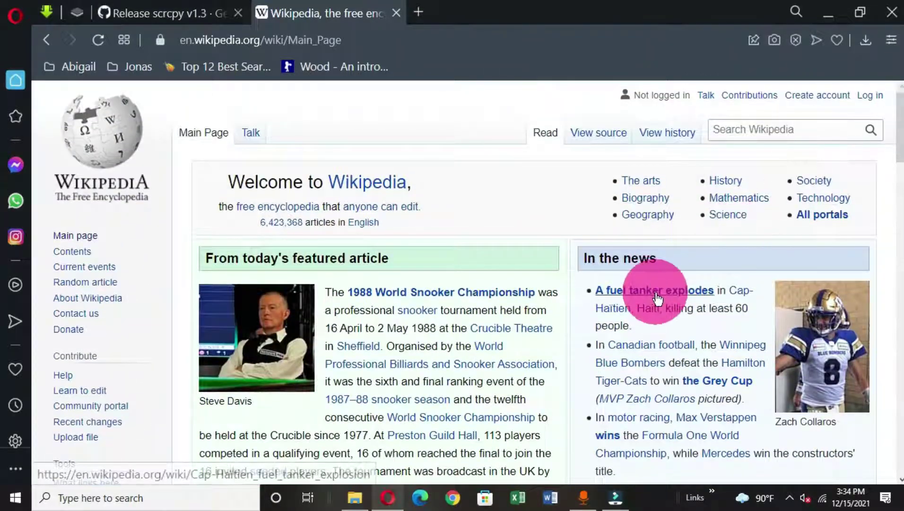
# Type 'file manager' into the Search Wikipedia box.
pyautogui.click(740, 129)
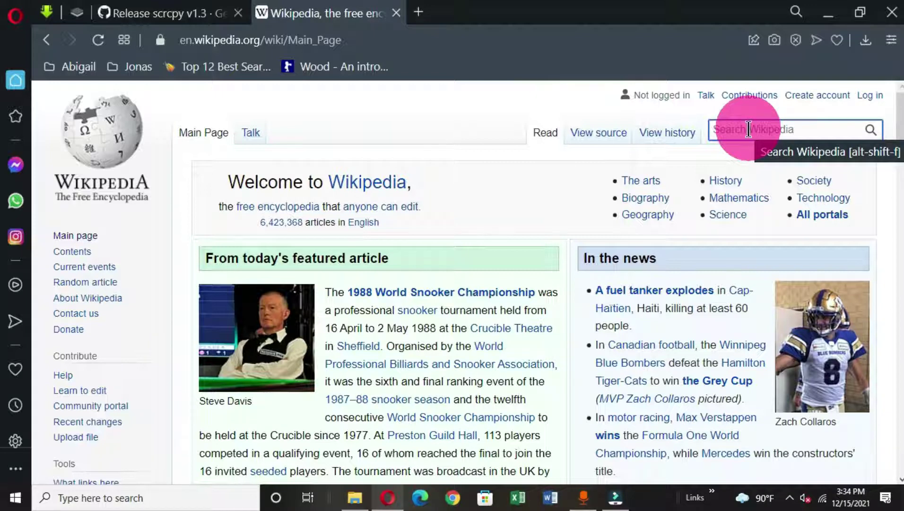
pyautogui.write('file manage')
pyautogui.press('BackSpace')
pyautogui.press('BackSpace')
pyautogui.write('ager')
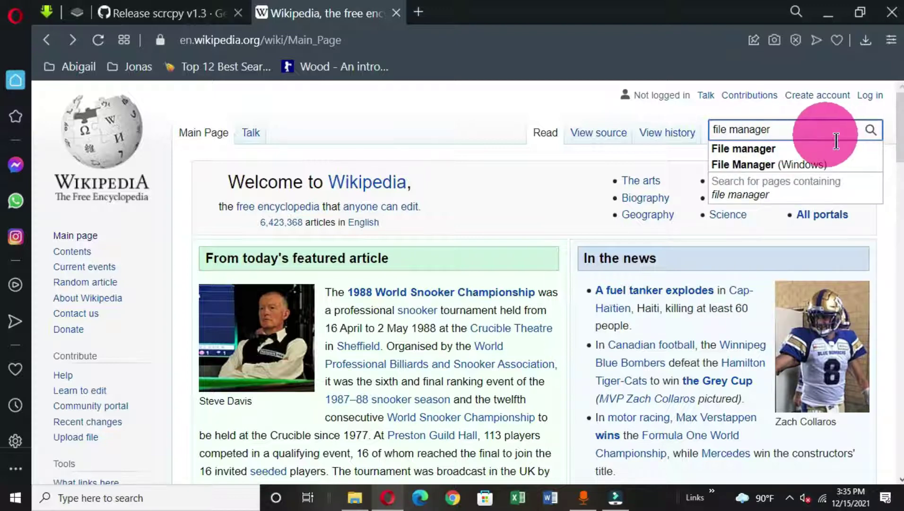
# Run the search to open the Wikipedia 'File manager' article.
pyautogui.click(872, 136)
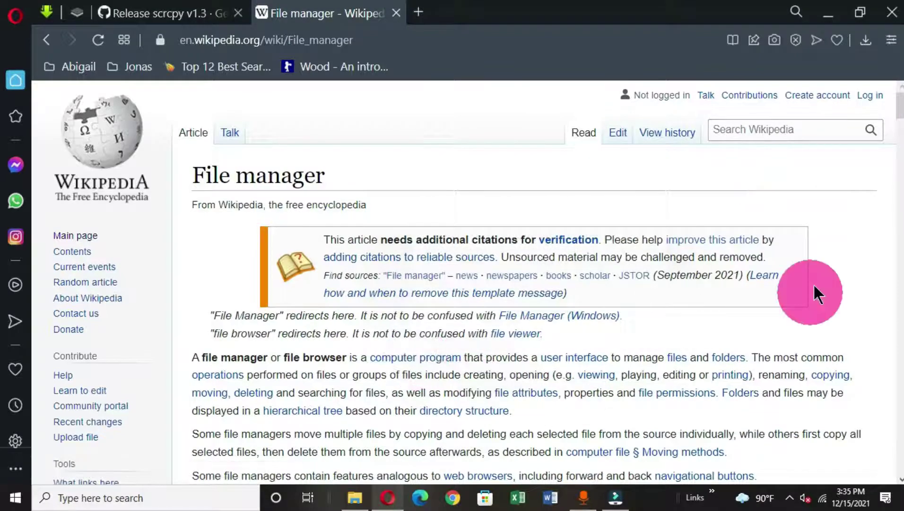
pyautogui.moveTo(898, 110); pyautogui.dragTo(710, 196)
pyautogui.moveTo(786, 165); pyautogui.dragTo(902, 122)
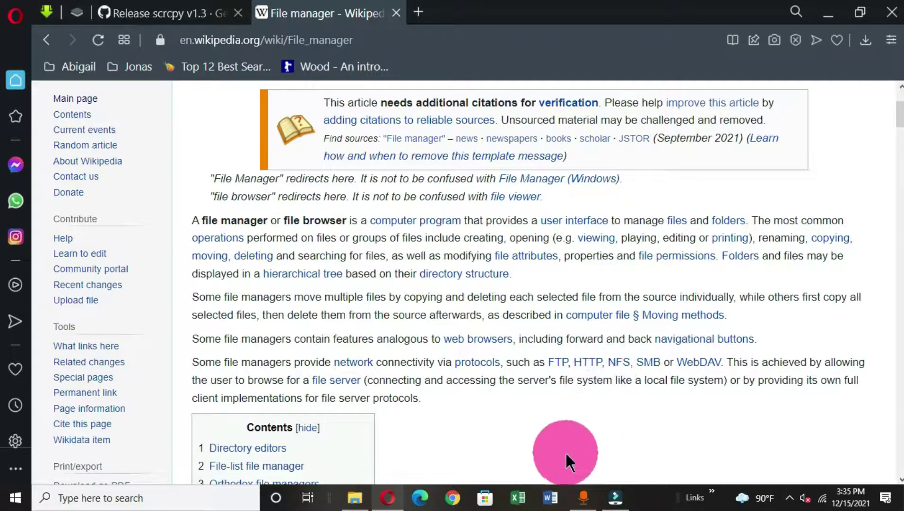
pyautogui.scroll(2, 566, 461)
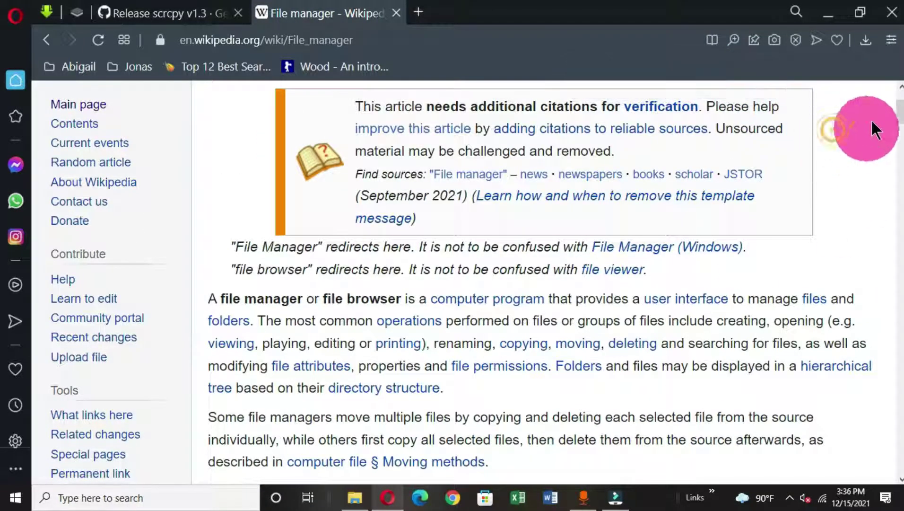
pyautogui.moveTo(901, 113)
pyautogui.mouseDown()
pyautogui.moveTo(901, 127)
pyautogui.moveTo(901, 120)
pyautogui.mouseUp()
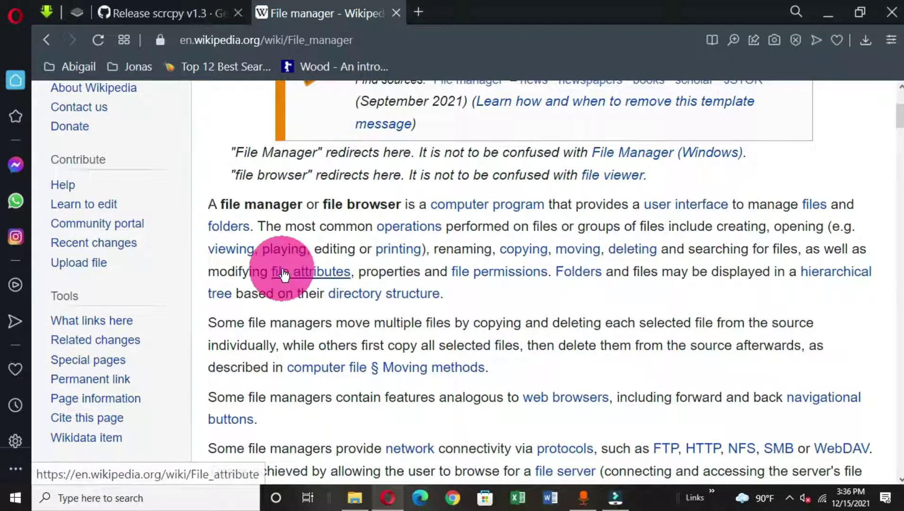
pyautogui.moveTo(235, 238)
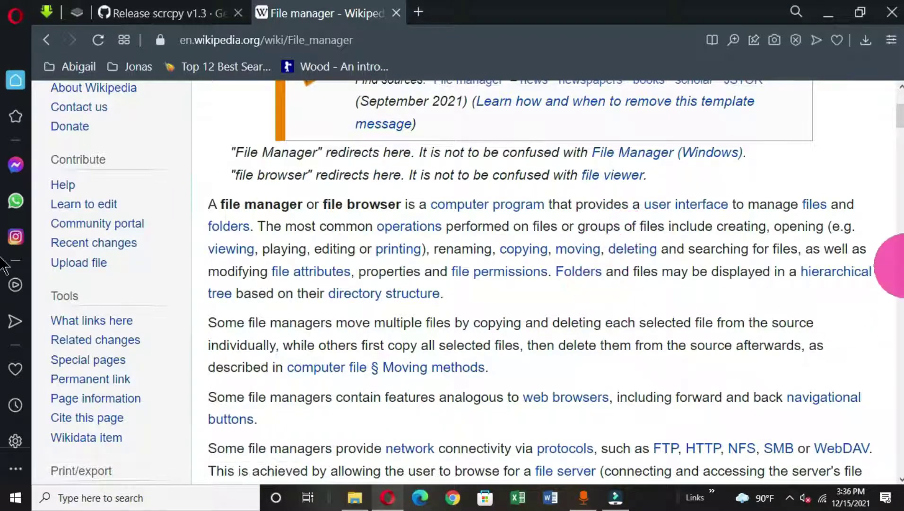
pyautogui.moveTo(899, 116)
pyautogui.mouseDown()
pyautogui.moveTo(901, 128)
pyautogui.moveTo(889, 121)
pyautogui.mouseUp()
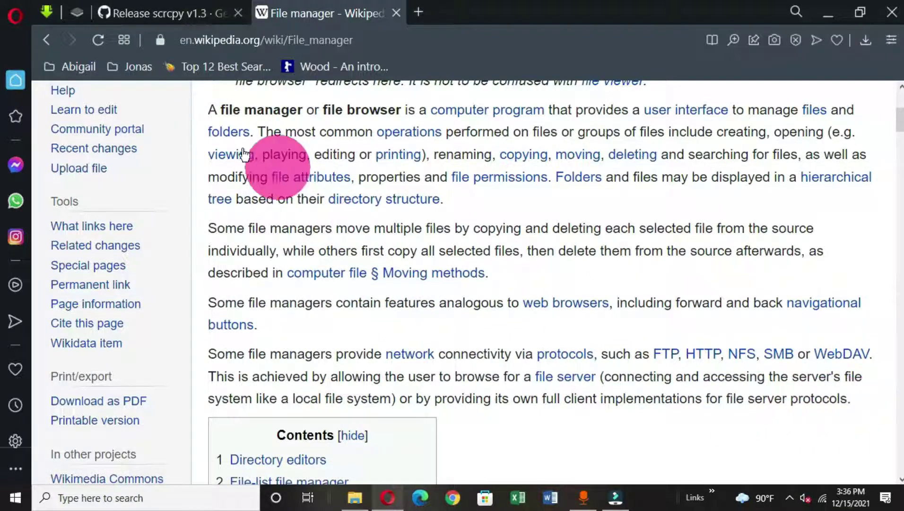
# Select the article's four introductory paragraphs, starting from 'A file manager'.
pyautogui.click(209, 106)
pyautogui.moveTo(209, 105); pyautogui.dragTo(769, 436)
pyautogui.scroll(1, 769, 436)
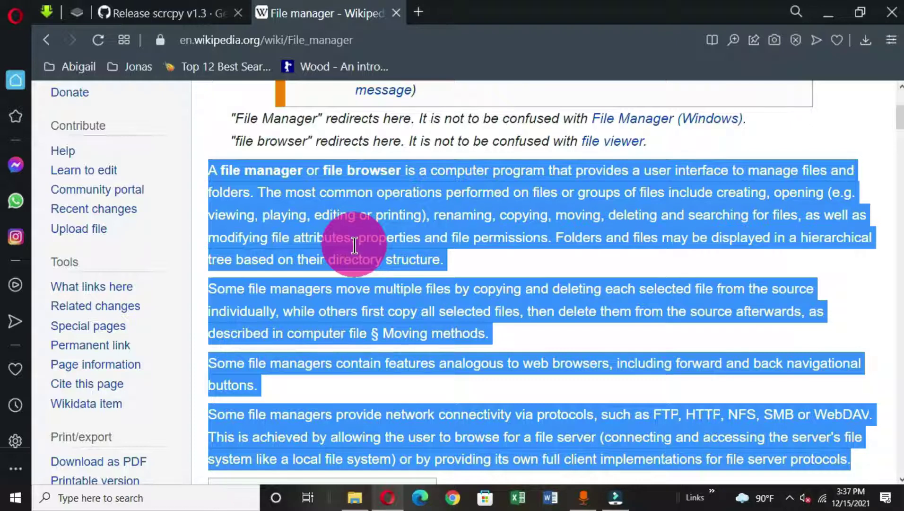
# Copy the selected paragraphs and minimize Opera to reveal the desktop.
pyautogui.rightClick(355, 219)
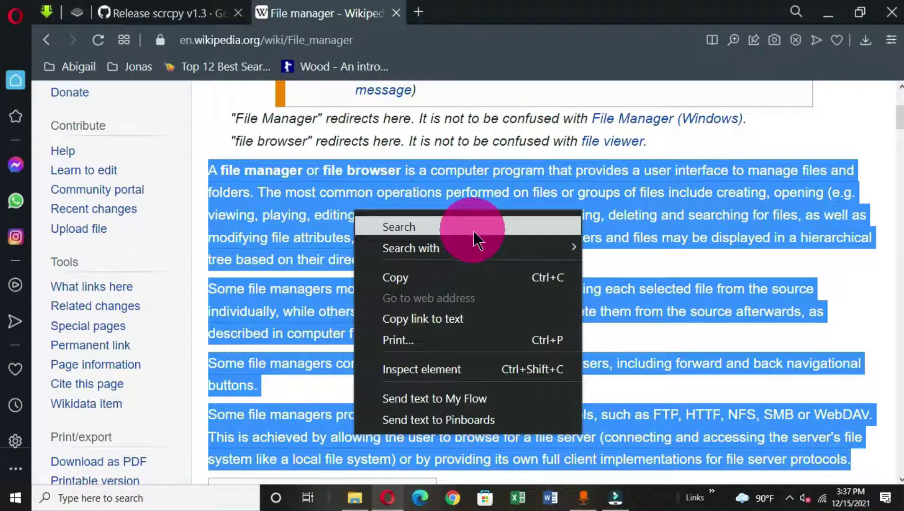
pyautogui.click(425, 283)
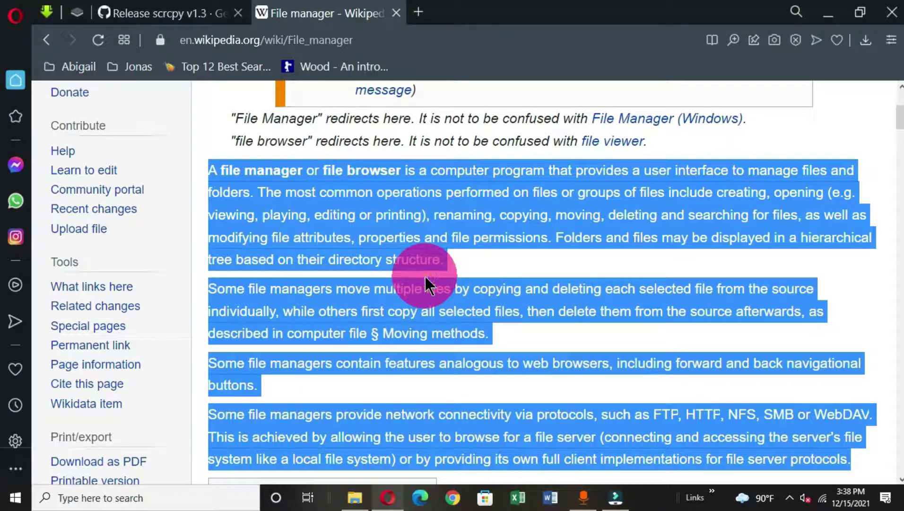
pyautogui.hotkey('ctrl', 'c')
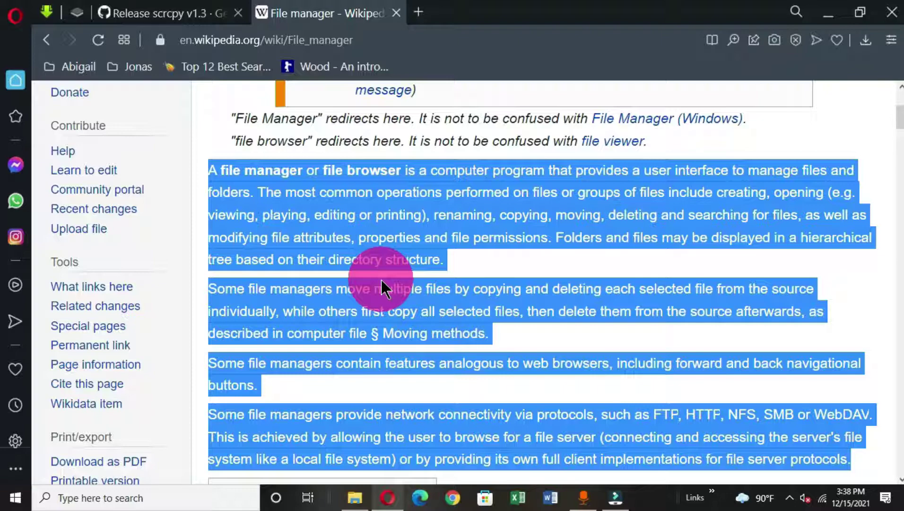
pyautogui.click(828, 14)
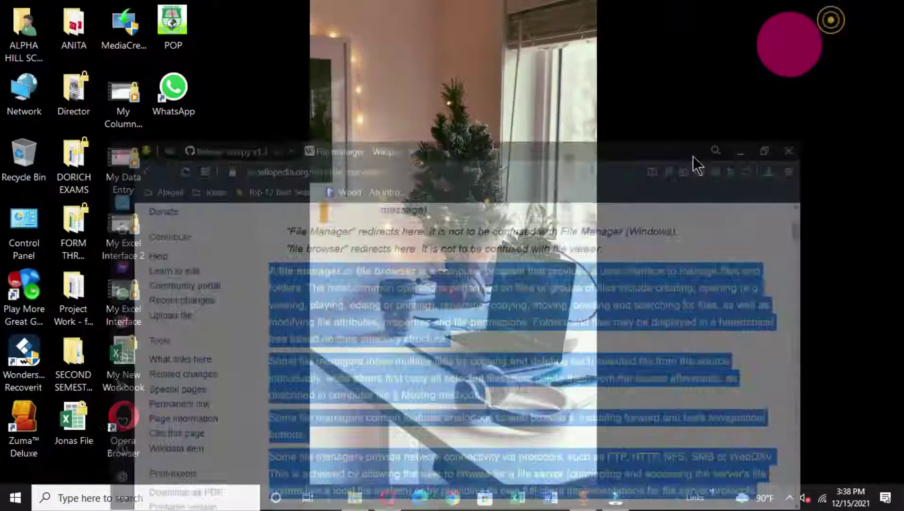
# Launch Word 2016 from a Start menu search for 'word' and start a blank document.
pyautogui.click(22, 499)
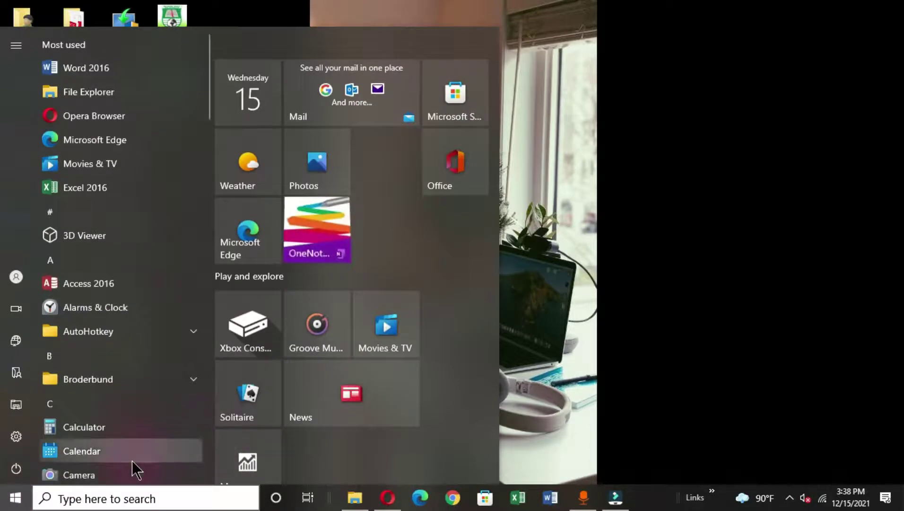
pyautogui.write('word')
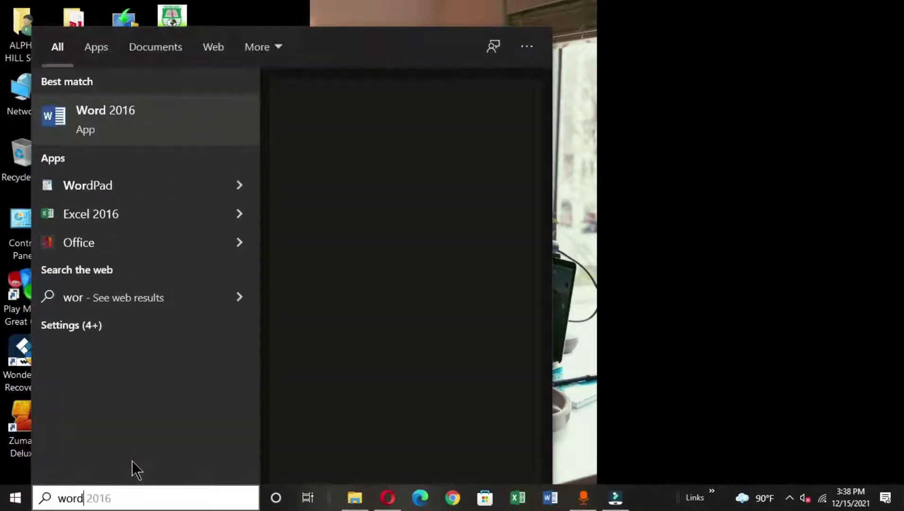
pyautogui.click(149, 114)
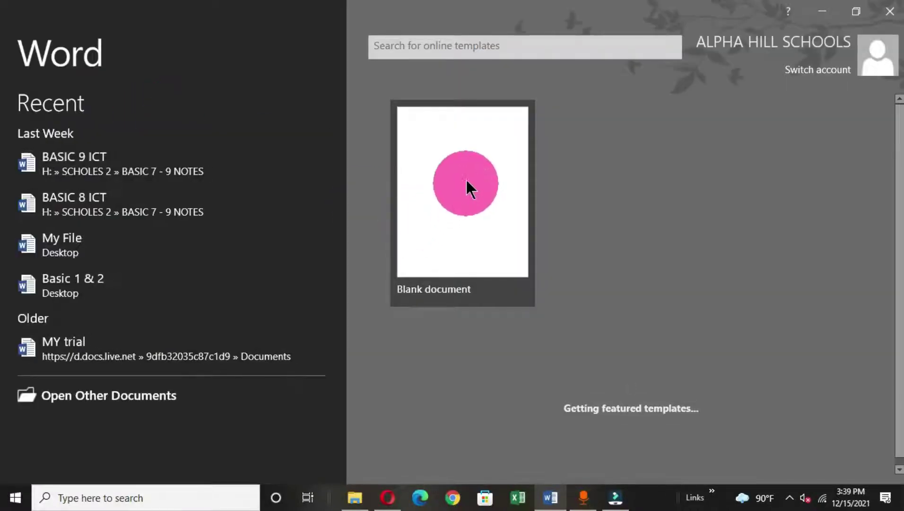
pyautogui.click(467, 189)
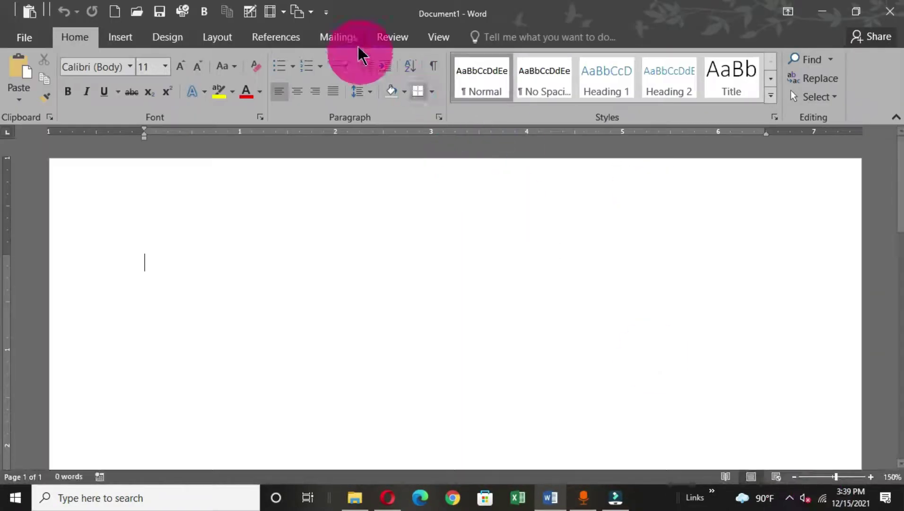
# Zoom the page to 100% and paste the copied paragraphs keeping source formatting.
pyautogui.click(436, 39)
pyautogui.click(313, 86)
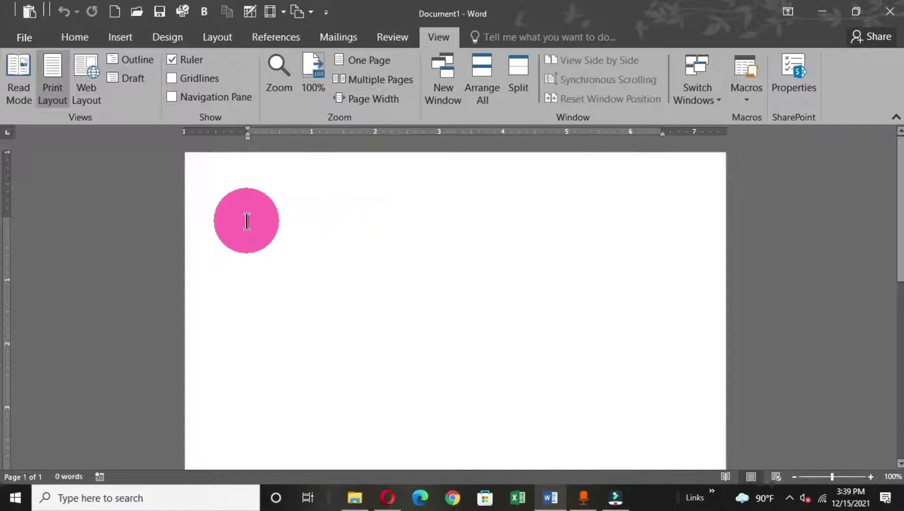
pyautogui.rightClick(247, 221)
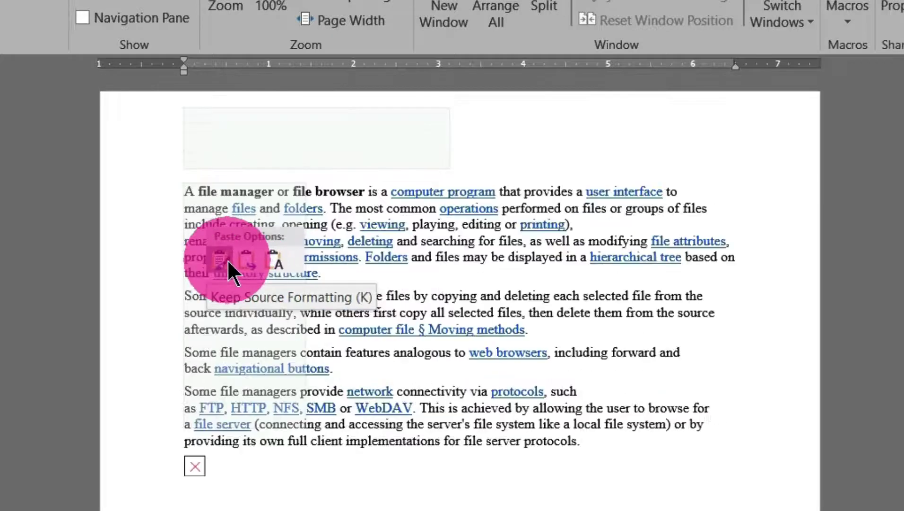
pyautogui.click(223, 260)
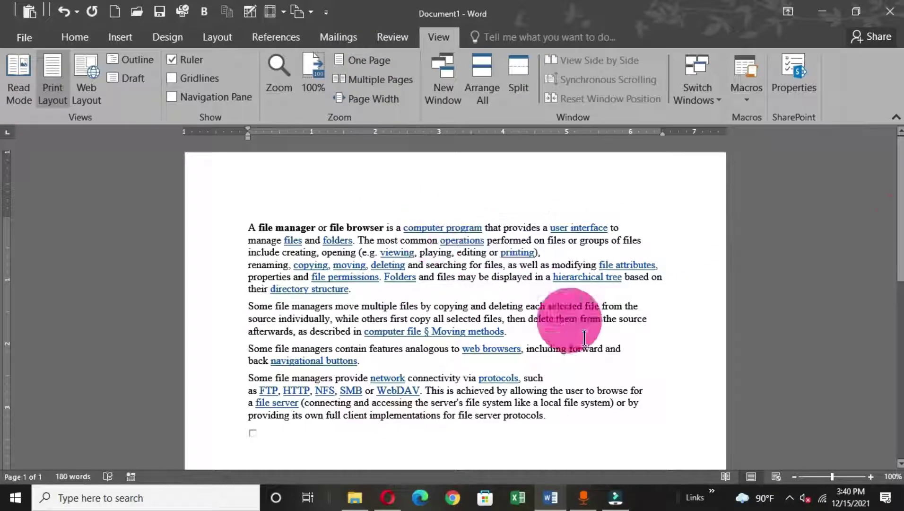
# Paste a second copy of the article at the end of the document, reaching 360 words.
pyautogui.moveTo(899, 182); pyautogui.dragTo(900, 239)
pyautogui.hotkey('ctrl', 'v')
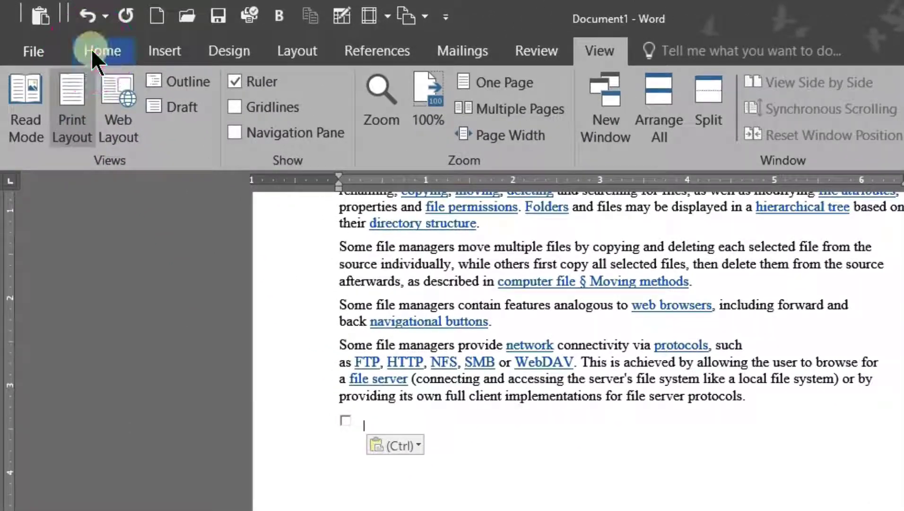
pyautogui.click(67, 36)
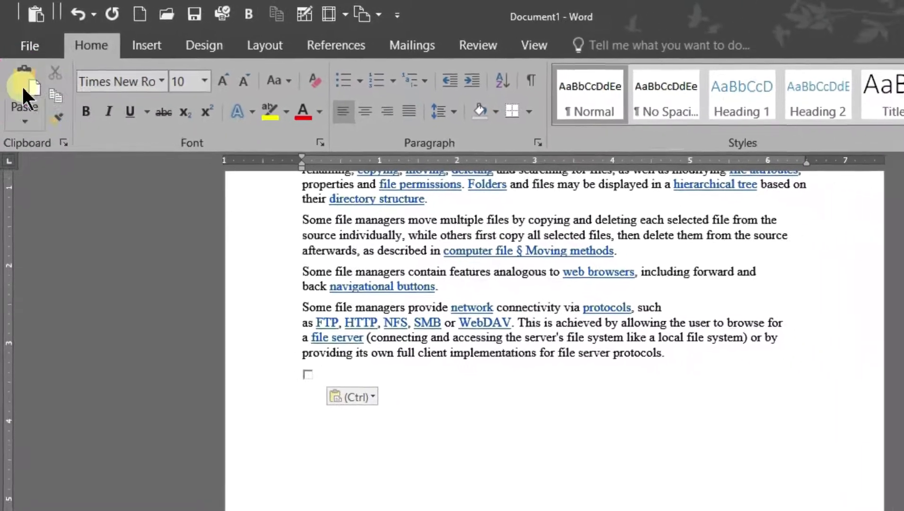
pyautogui.click(26, 109)
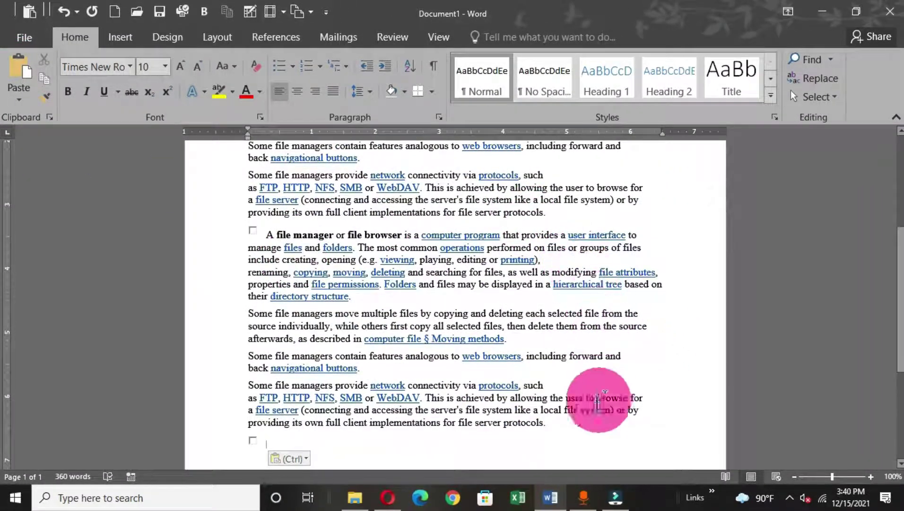
# Undo the second paste so Document1 returns to 180 words.
pyautogui.click(901, 270)
pyautogui.scroll(-3, 844, 331)
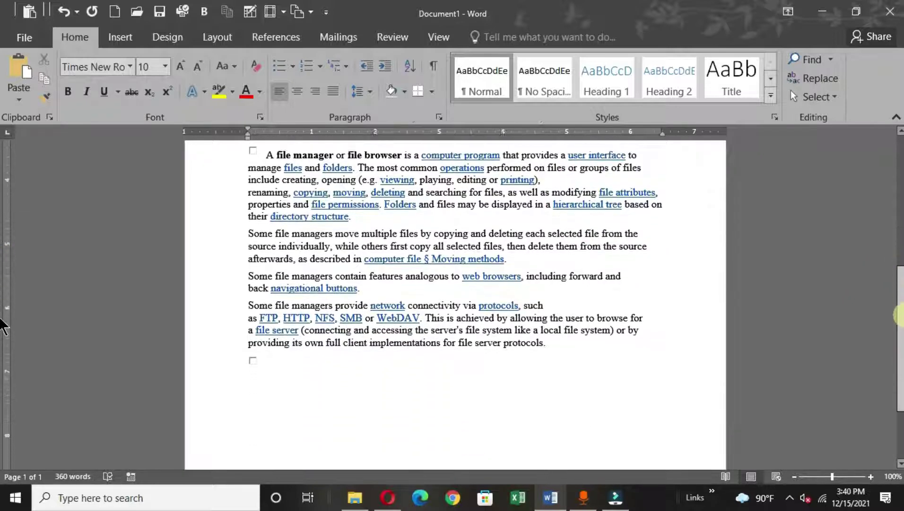
pyautogui.click(21, 77)
pyautogui.click(19, 100)
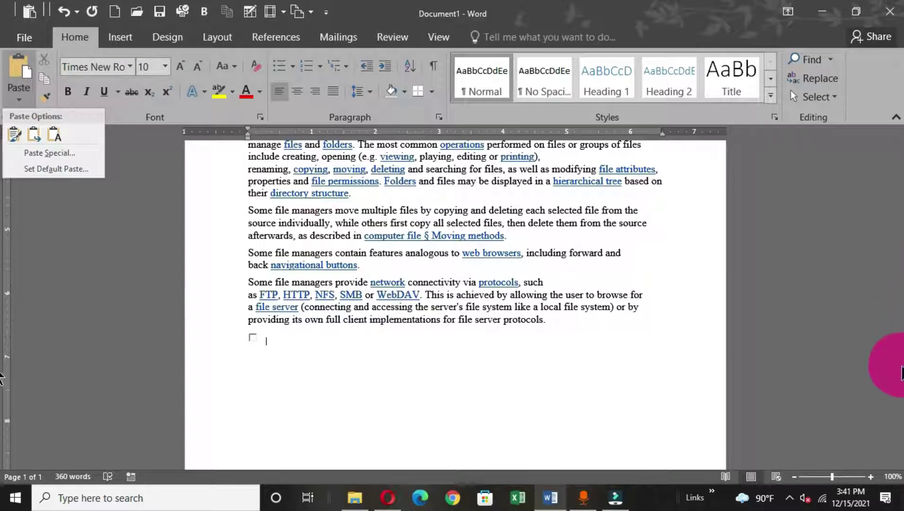
pyautogui.hotkey('ctrl', 'v')
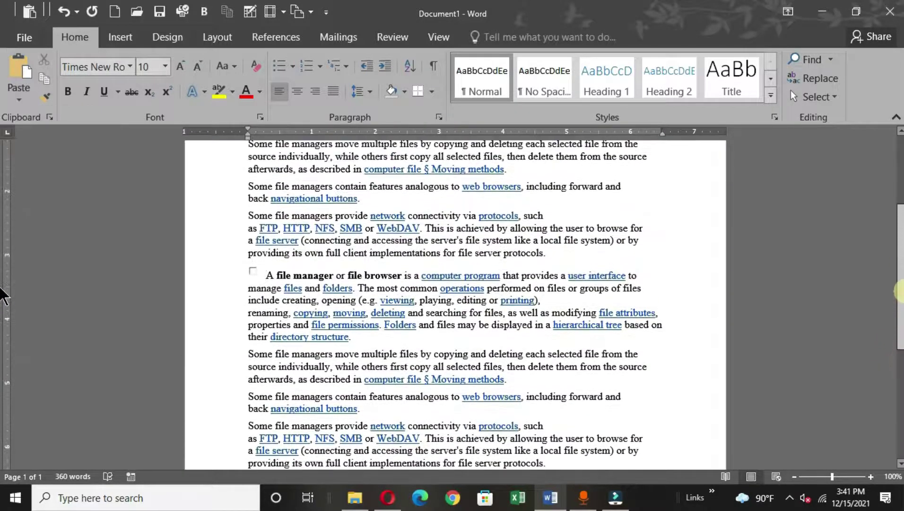
pyautogui.scroll(-3, 236, 302)
pyautogui.click(236, 303)
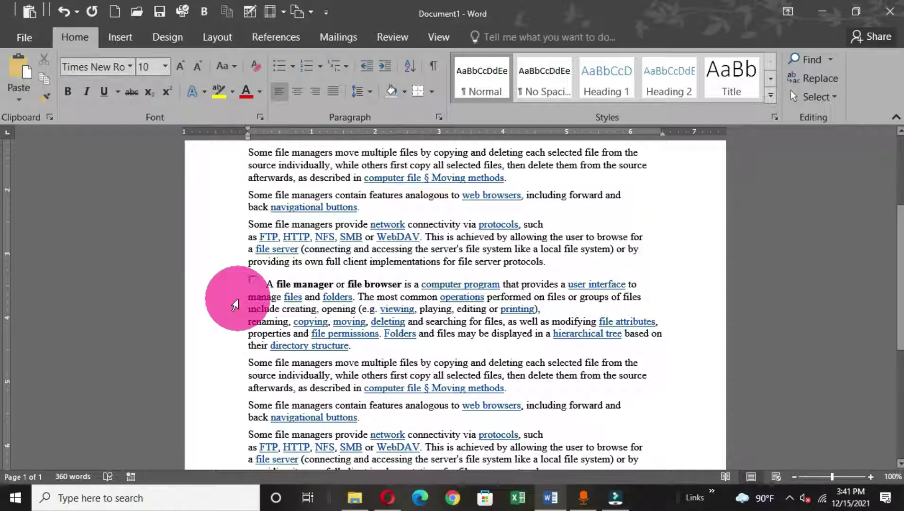
pyautogui.hotkey('ctrl', 'z')
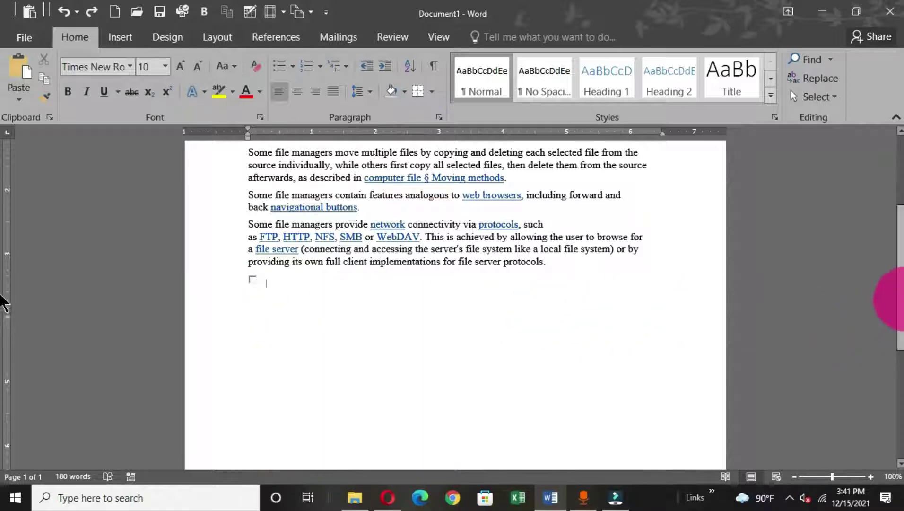
pyautogui.scroll(5, 901, 291)
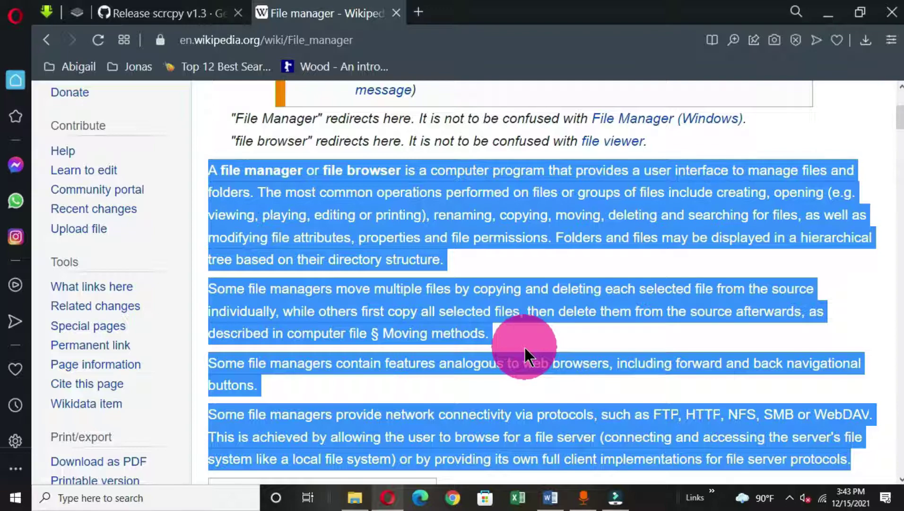
# Open a new Speed Dial tab in Opera beside the File manager article.
pyautogui.click(419, 13)
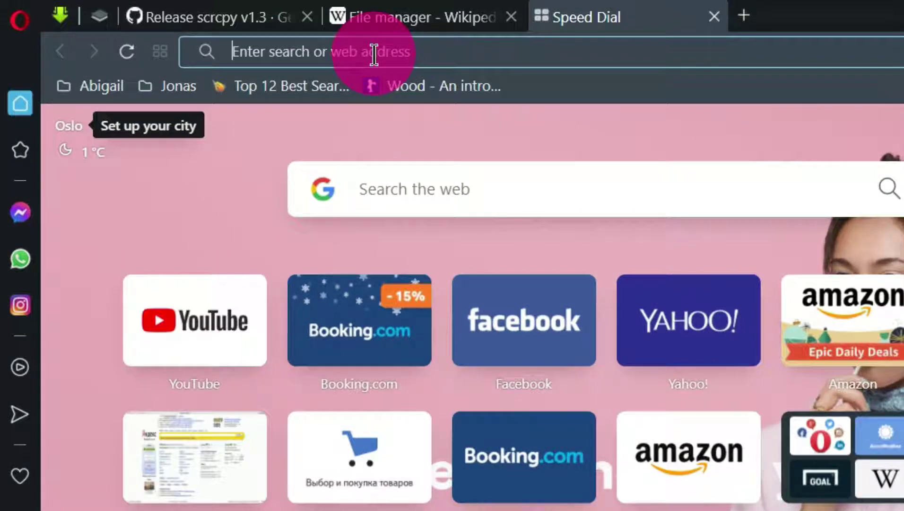
pyautogui.write('www')
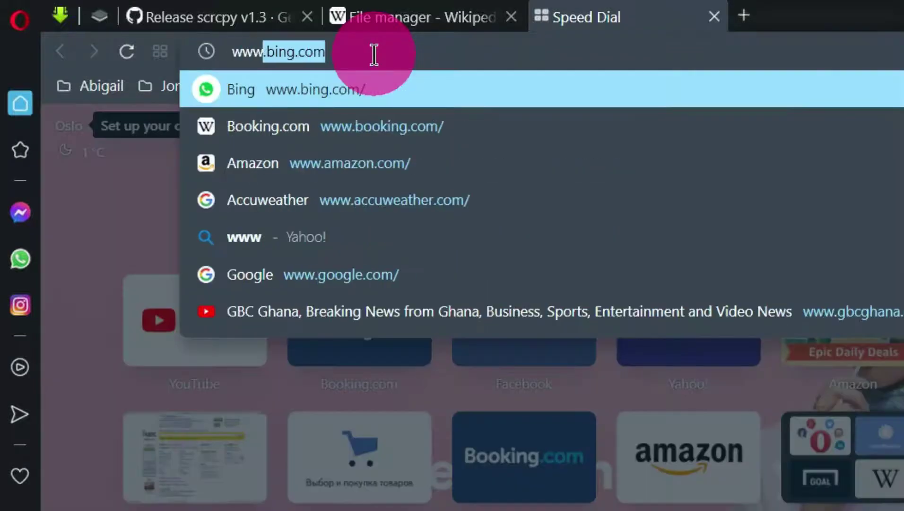
pyautogui.write('.yah')
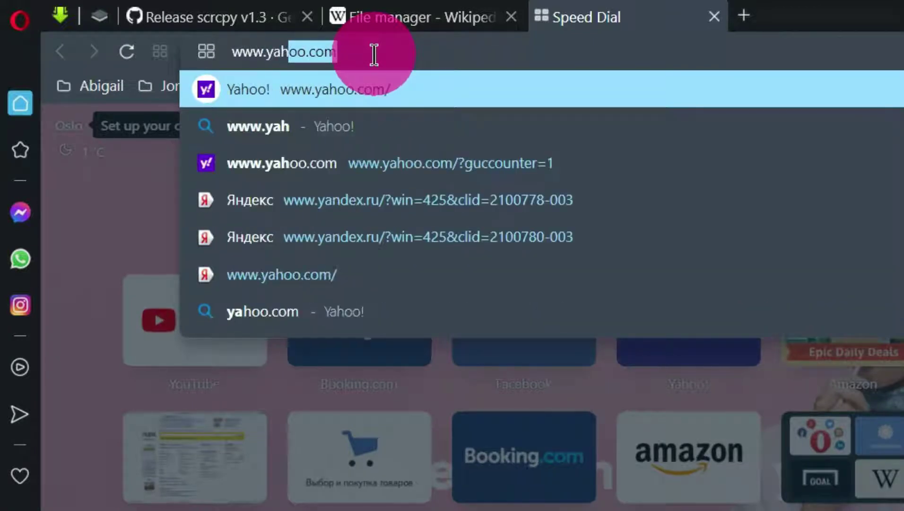
pyautogui.write('oo.com')
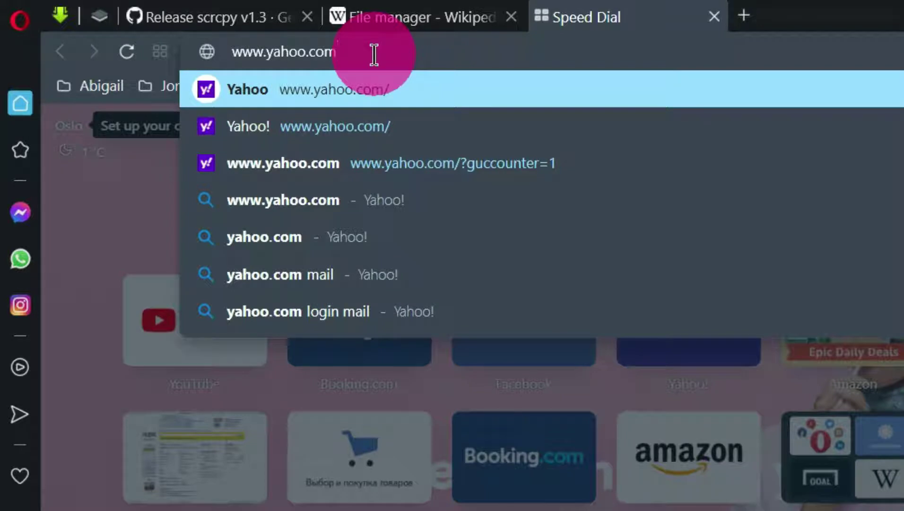
pyautogui.press('Return')
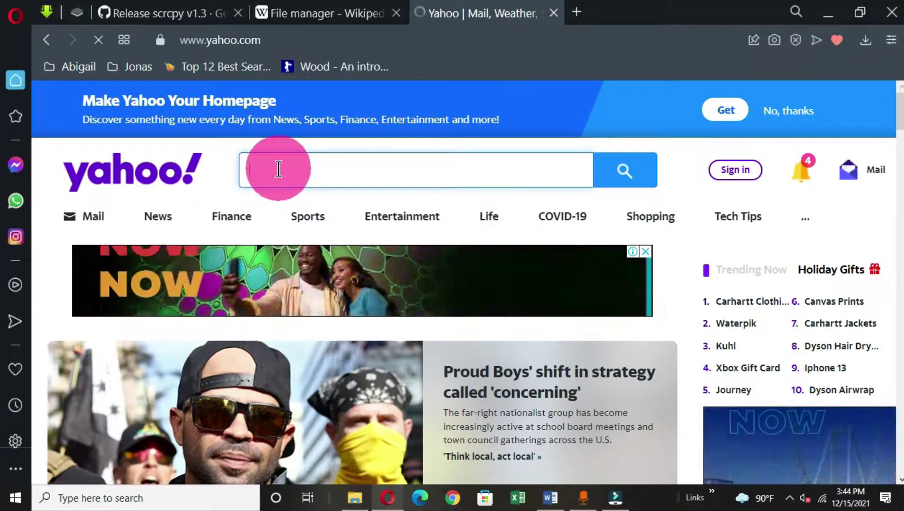
pyautogui.click(396, 461)
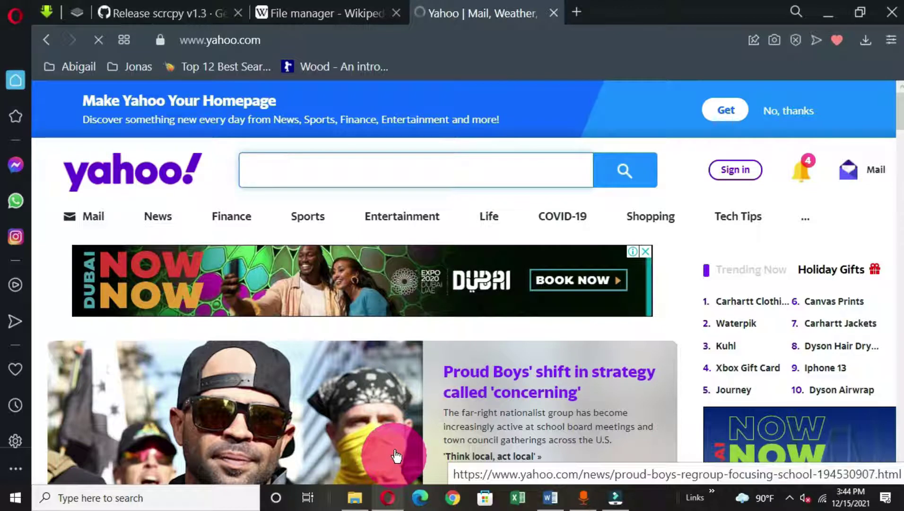
pyautogui.write('fi')
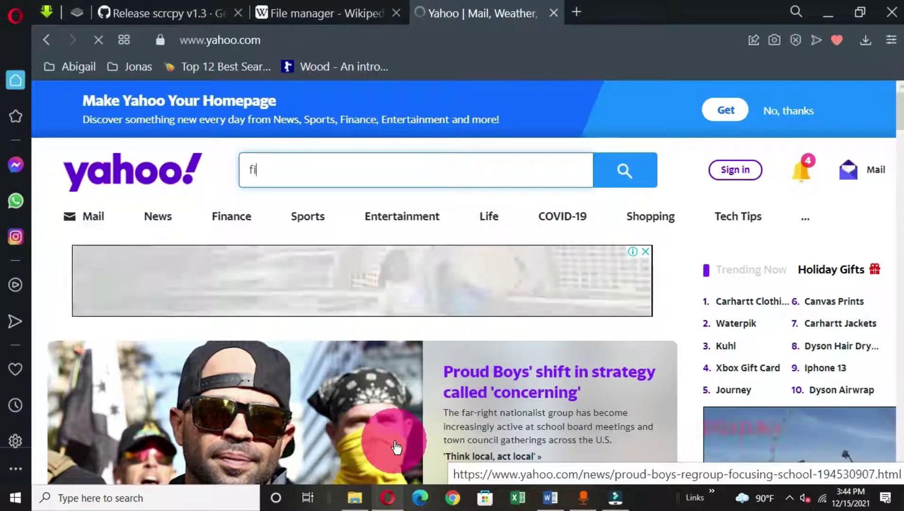
pyautogui.write('le exp')
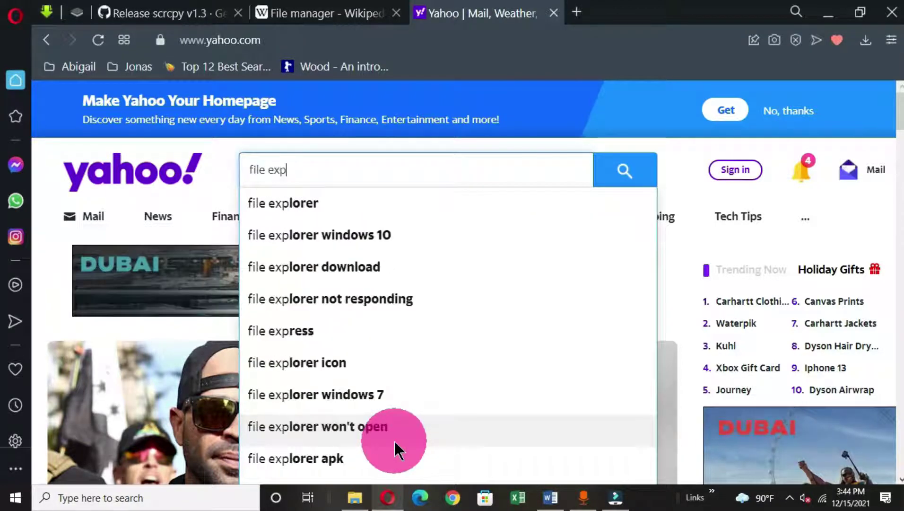
pyautogui.write('loro')
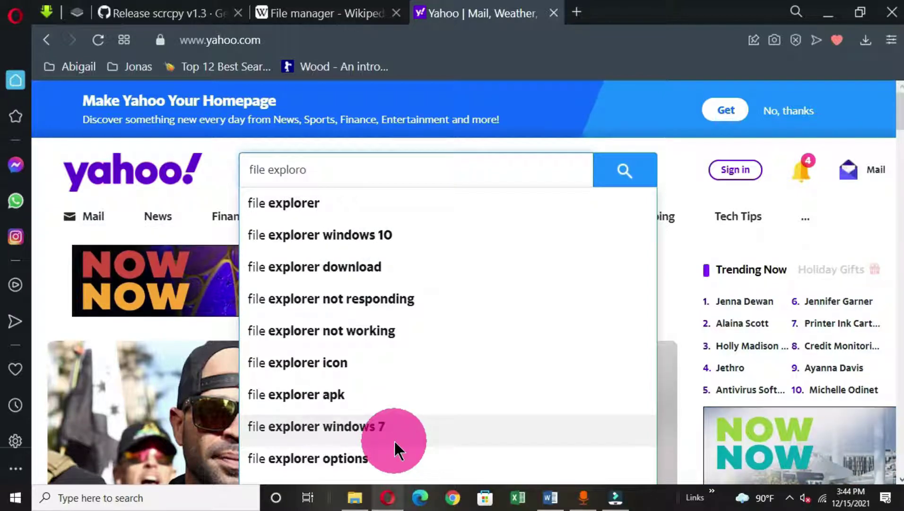
pyautogui.press('BackSpace')
pyautogui.write('er')
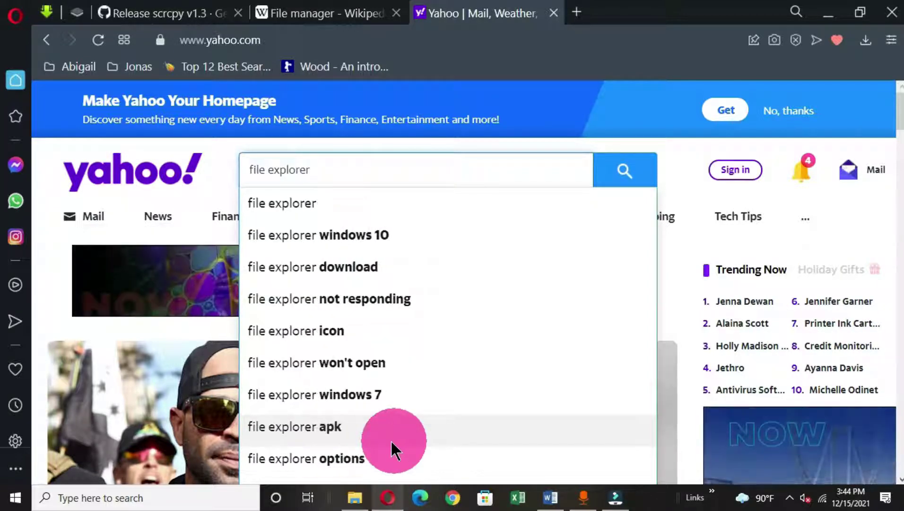
pyautogui.click(632, 178)
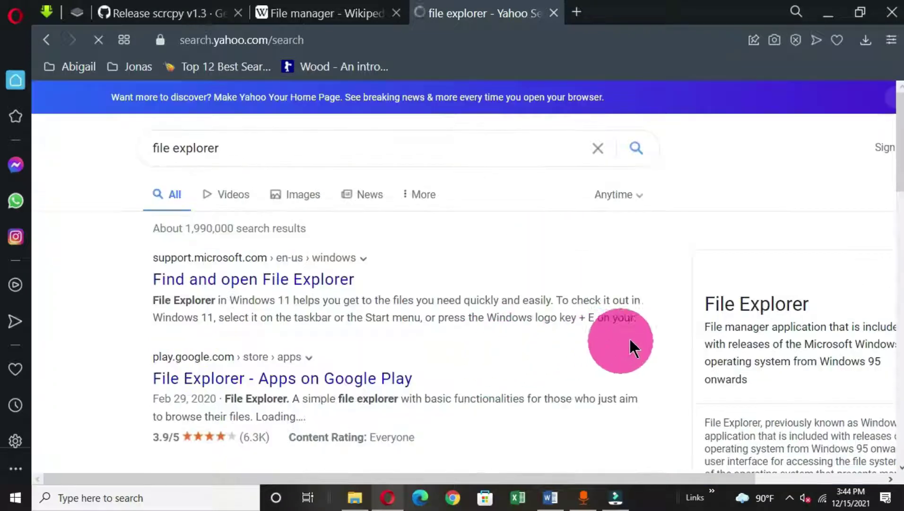
# Scroll through Yahoo's 'file explorer' results, with Microsoft's Find and open File Explorer page listed first.
pyautogui.scroll(-3, 900, 130)
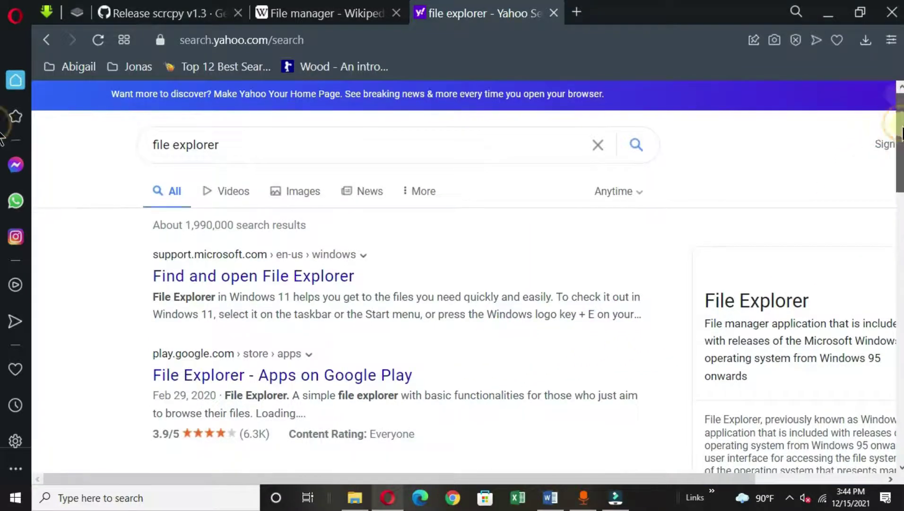
pyautogui.scroll(-2, 2, 160)
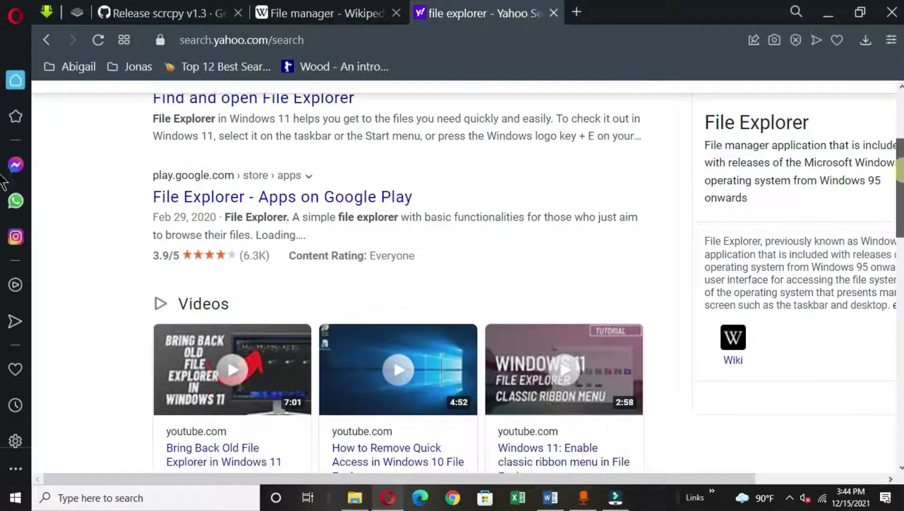
pyautogui.scroll(1, 665, 279)
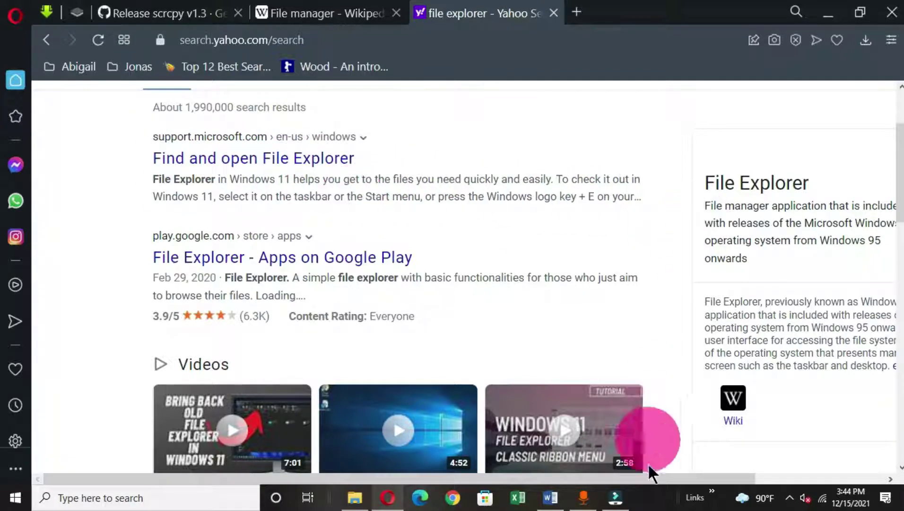
pyautogui.moveTo(608, 478); pyautogui.dragTo(694, 478)
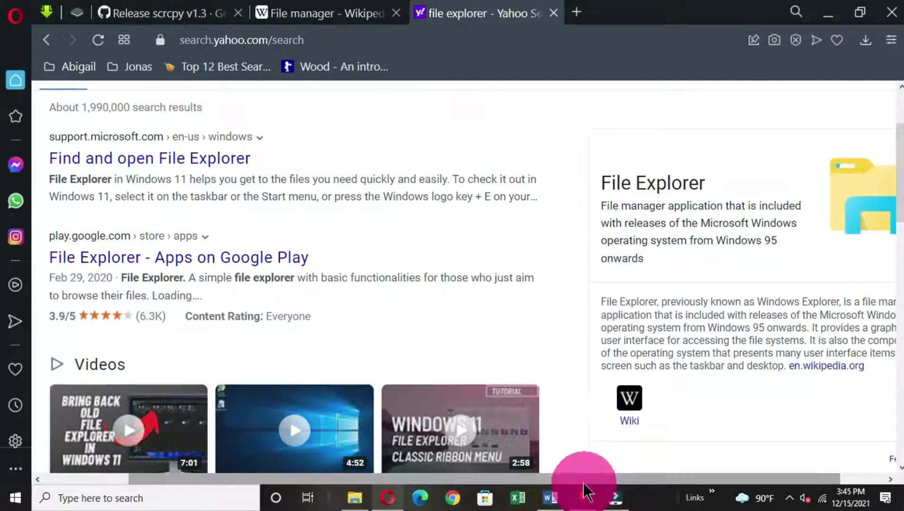
pyautogui.moveTo(583, 482); pyautogui.dragTo(655, 482)
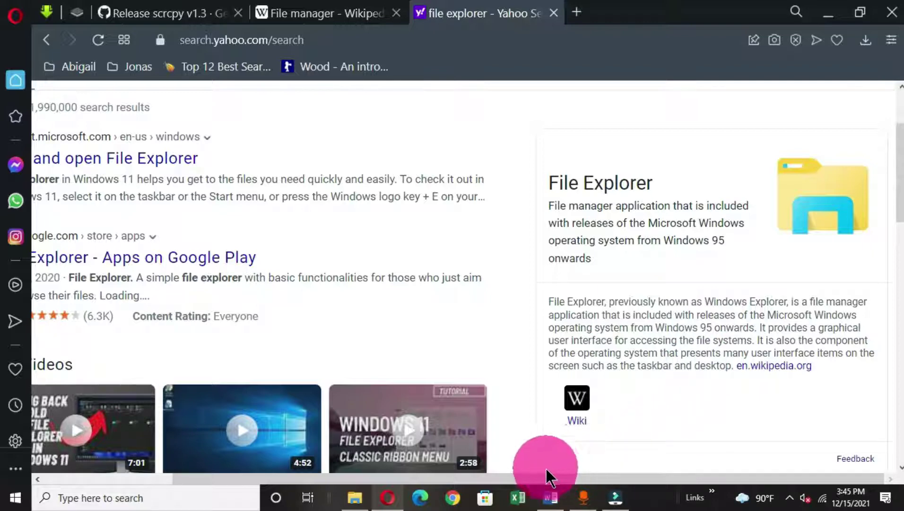
pyautogui.moveTo(541, 478); pyautogui.dragTo(359, 479)
pyautogui.moveTo(898, 109); pyautogui.dragTo(871, 139)
# Open Microsoft's 'Find and open File Explorer' article in a new tab and scroll it.
pyautogui.click(242, 227)
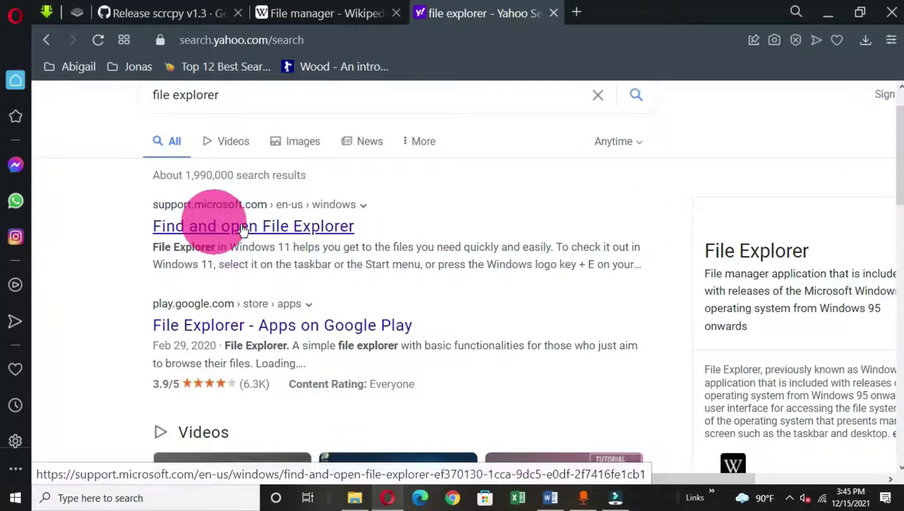
pyautogui.click(219, 233)
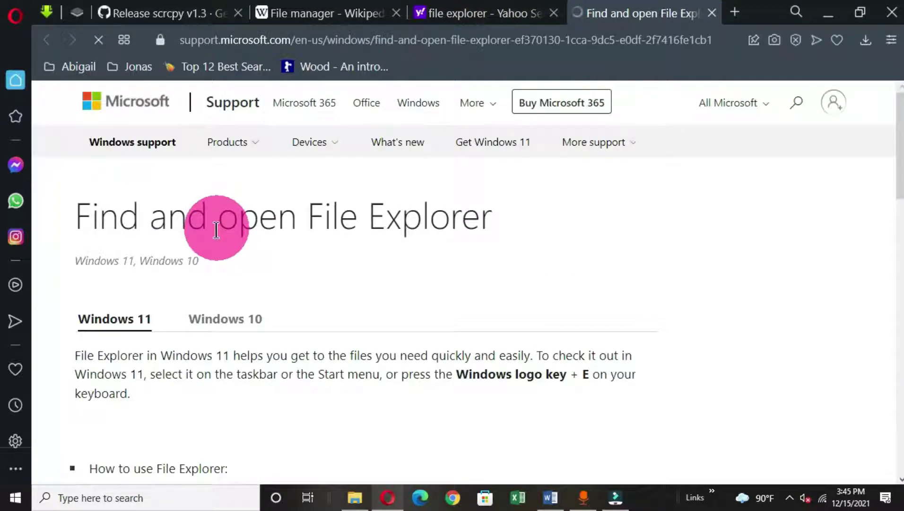
pyautogui.moveTo(901, 162); pyautogui.dragTo(901, 212)
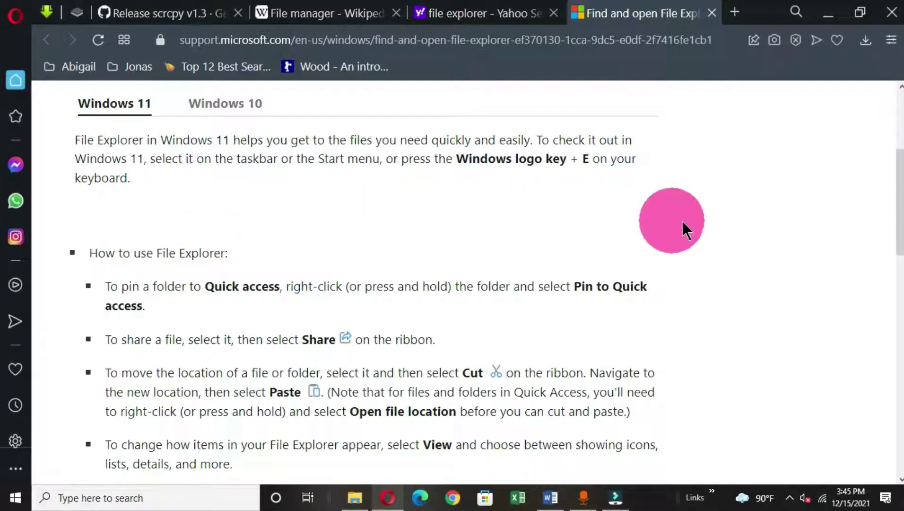
pyautogui.moveTo(900, 166); pyautogui.dragTo(881, 199)
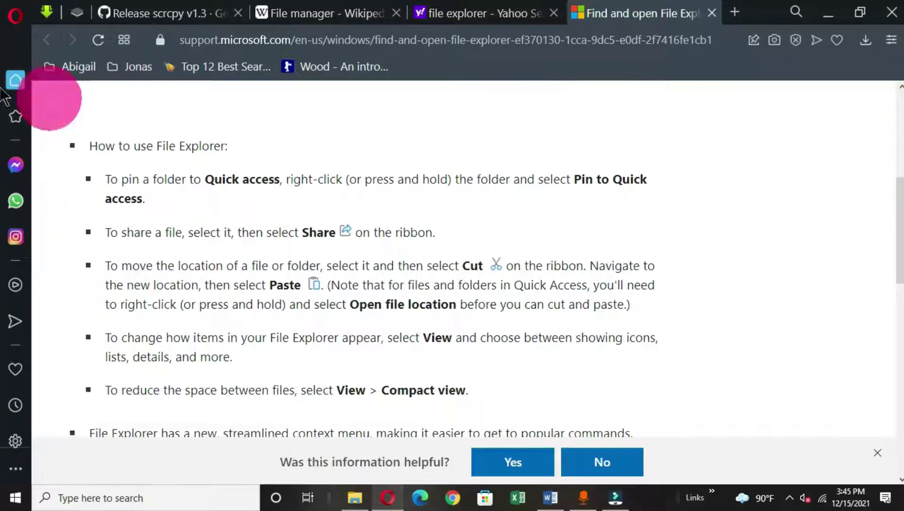
# Start a text selection at the article's intro paragraph.
pyautogui.scroll(3, 889, 203)
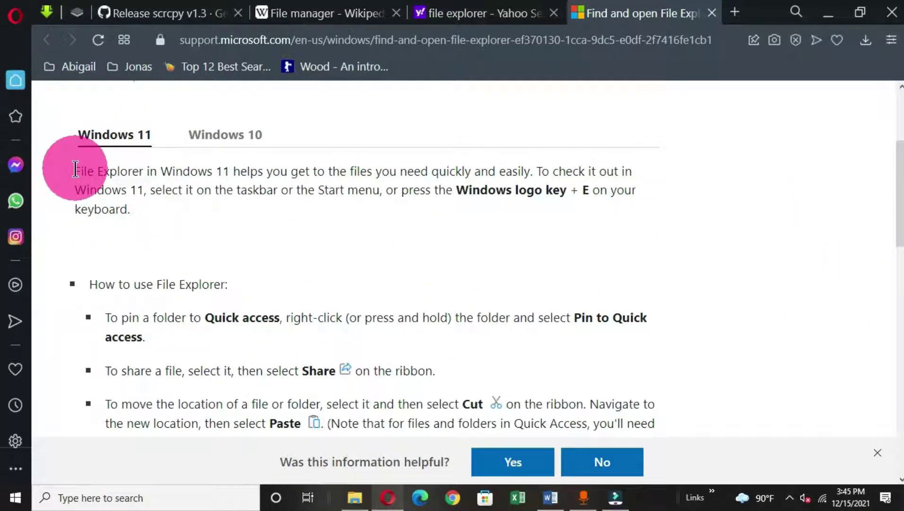
pyautogui.moveTo(74, 169); pyautogui.dragTo(509, 115)
pyautogui.scroll(8, 153, 405)
pyautogui.click(153, 405)
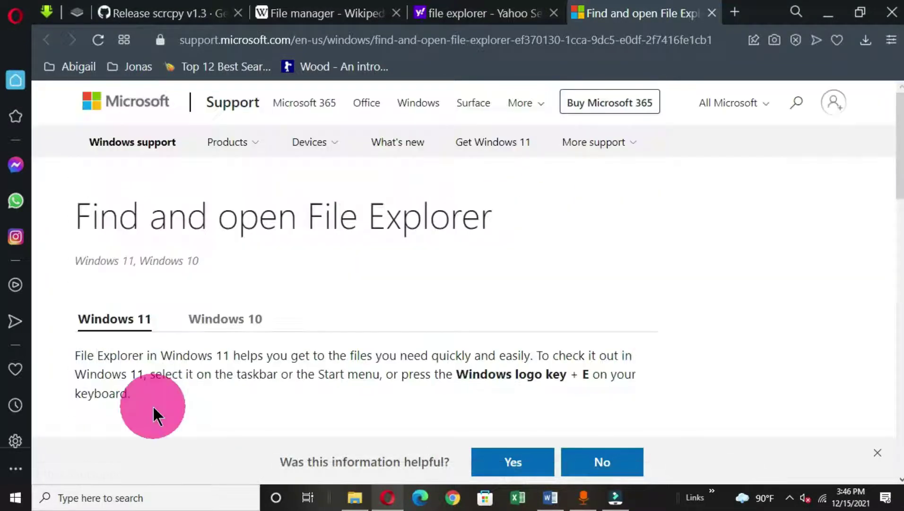
pyautogui.click(78, 352)
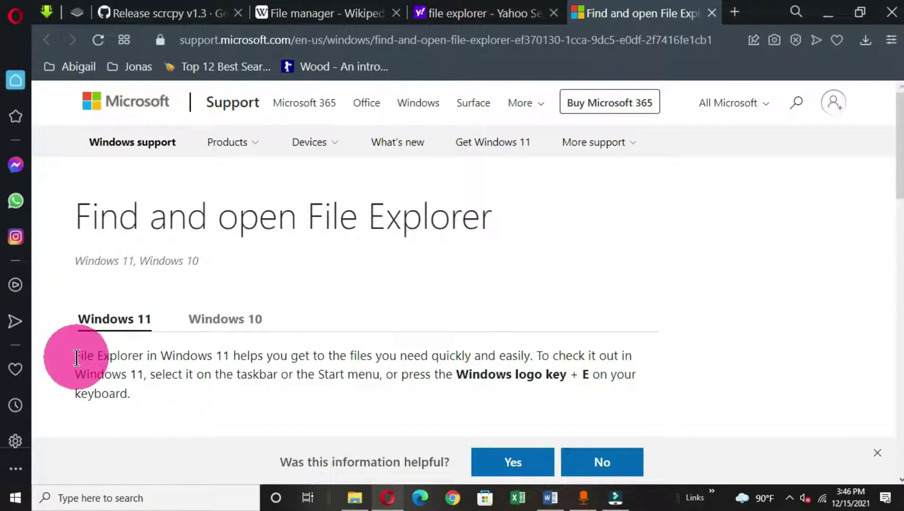
# Extend the selection from the intro through the last tip, leaving out the RSS feeds line, and copy it.
pyautogui.hotkey('shift', 'Right')
pyautogui.hotkey('shift', 'Right')
pyautogui.hotkey('shift', 'Right')
pyautogui.hotkey('shift', 'Right')
pyautogui.hotkey('shift', 'Right')
pyautogui.hotkey('shift', 'Right')
pyautogui.hotkey('shift', 'Right')
pyautogui.hotkey('shift', 'Right')
pyautogui.hotkey('shift', 'Right')
pyautogui.hotkey('shift', 'Right')
pyautogui.hotkey('shift', 'Right')
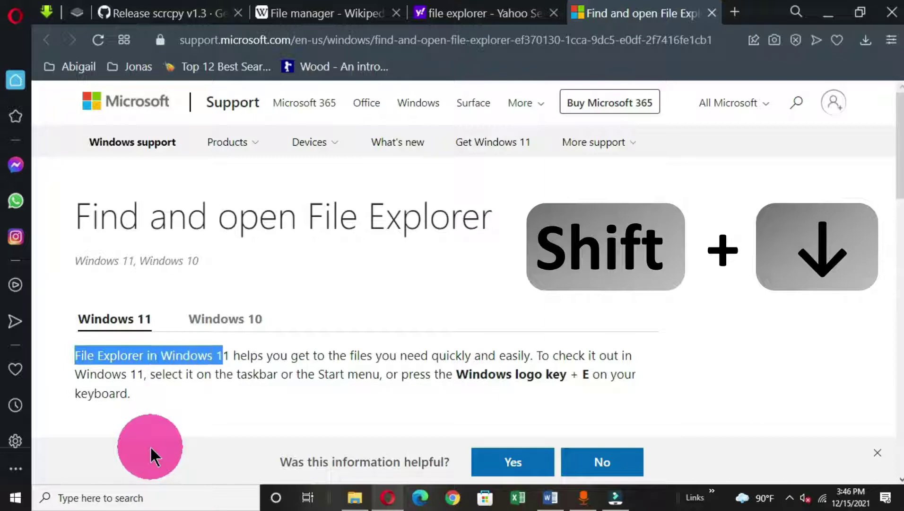
pyautogui.hotkey('shift', 'Down')
pyautogui.hotkey('shift', 'Down')
pyautogui.hotkey('shift', 'Down')
pyautogui.hotkey('shift', 'Down')
pyautogui.hotkey('shift', 'Down')
pyautogui.hotkey('shift', 'Down')
pyautogui.hotkey('shift', 'Down')
pyautogui.hotkey('shift', 'Down')
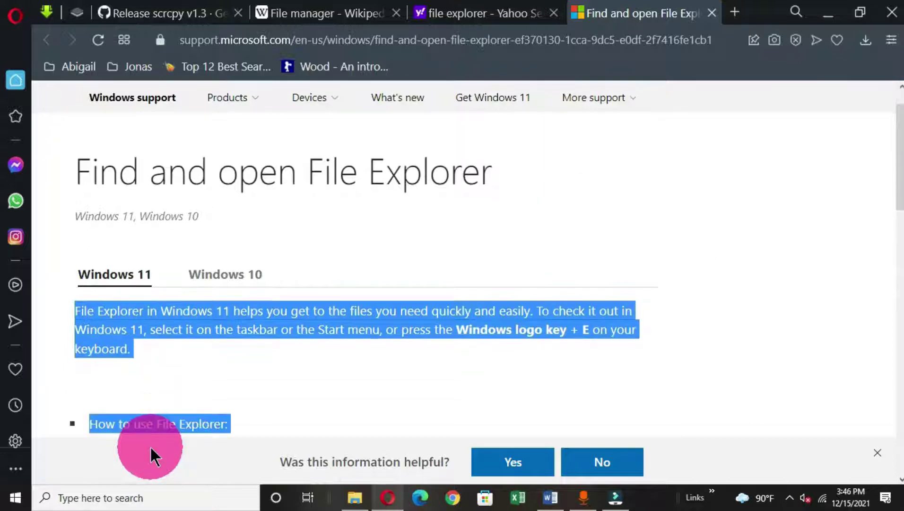
pyautogui.hotkey('shift', 'Down')
pyautogui.hotkey('shift', 'Down')
pyautogui.hotkey('shift', 'Down')
pyautogui.hotkey('shift', 'Down')
pyautogui.hotkey('shift', 'Down')
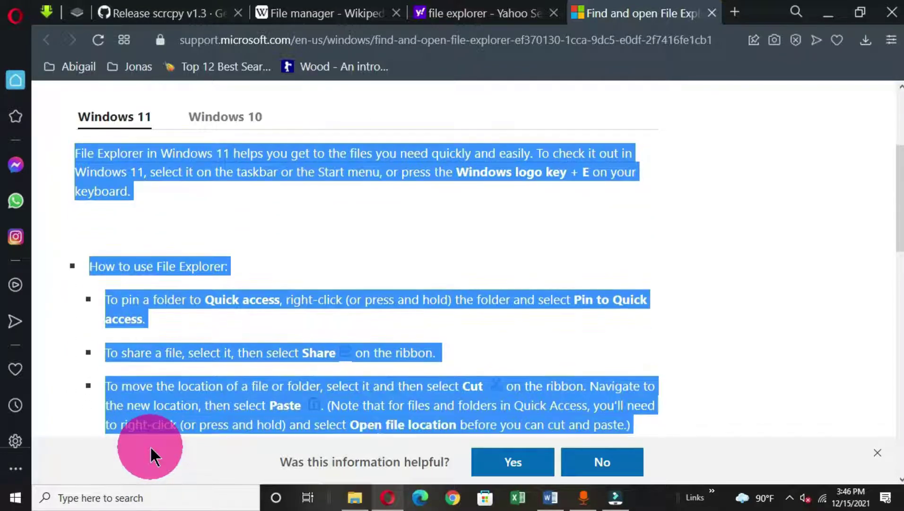
pyautogui.hotkey('shift', 'Down')
pyautogui.hotkey('shift', 'Down')
pyautogui.hotkey('shift', 'Down')
pyautogui.hotkey('shift', 'Down')
pyautogui.hotkey('shift', 'Down')
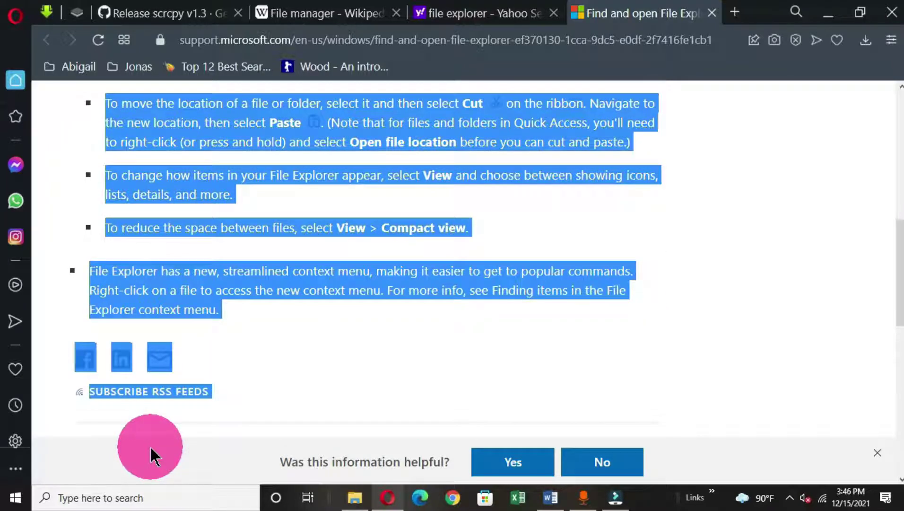
pyautogui.hotkey('shift', 'Up')
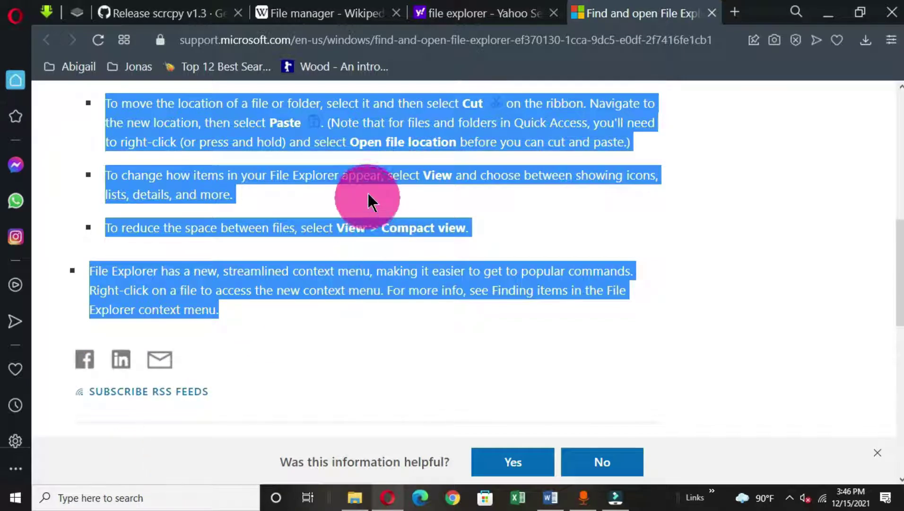
pyautogui.rightClick(292, 126)
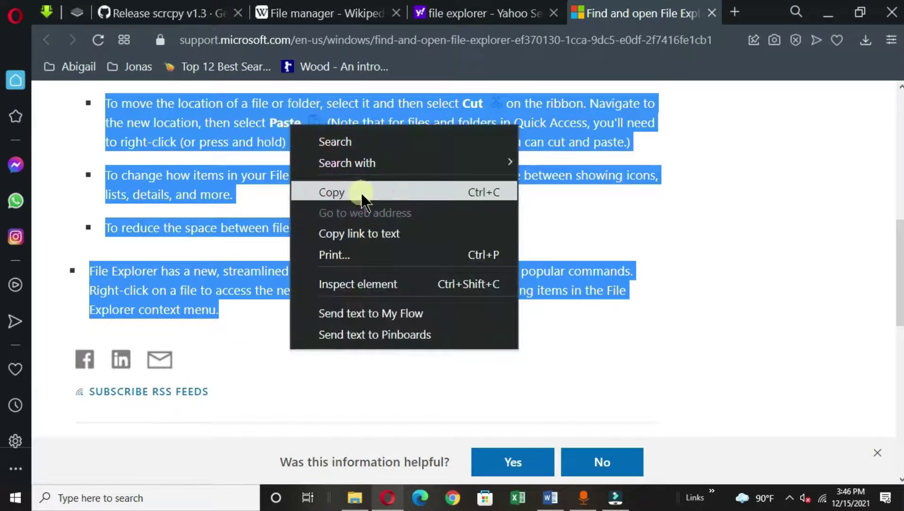
pyautogui.click(360, 191)
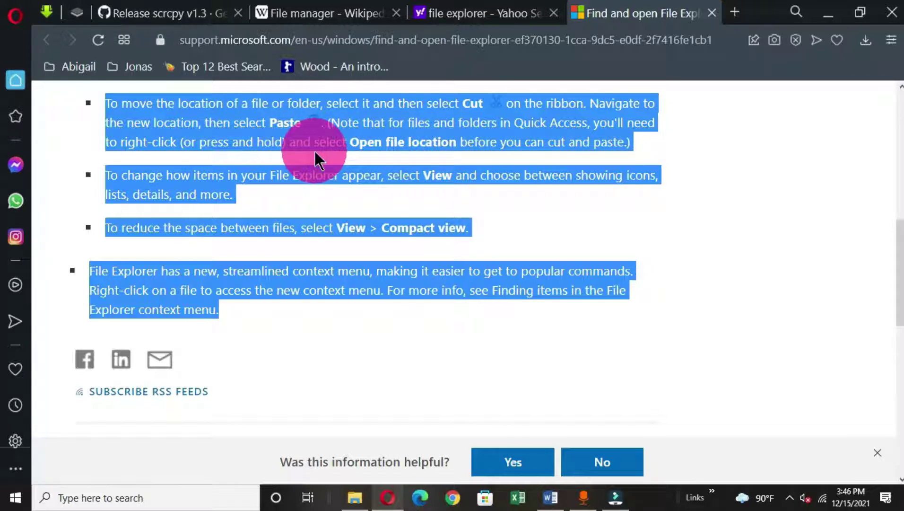
# Paste the copied File Explorer tips into Word as a new paragraph after the file manager text.
pyautogui.click(828, 15)
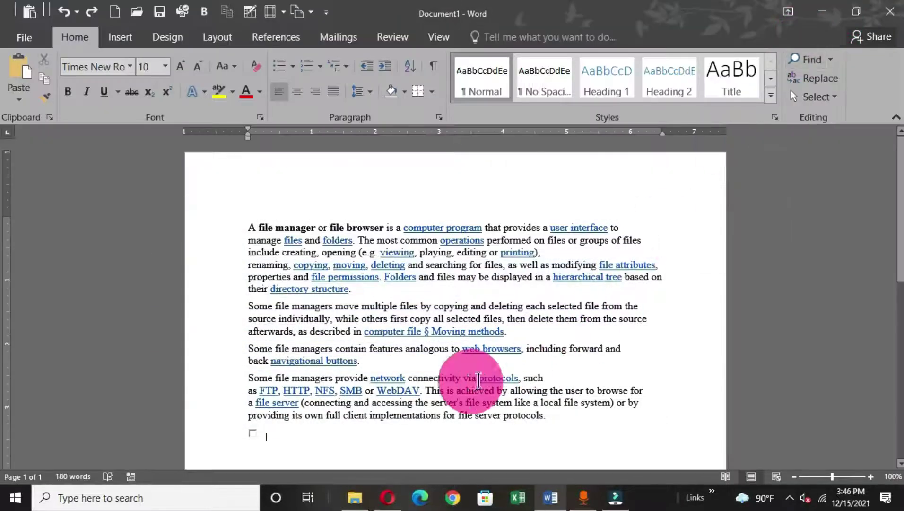
pyautogui.scroll(-4, 663, 305)
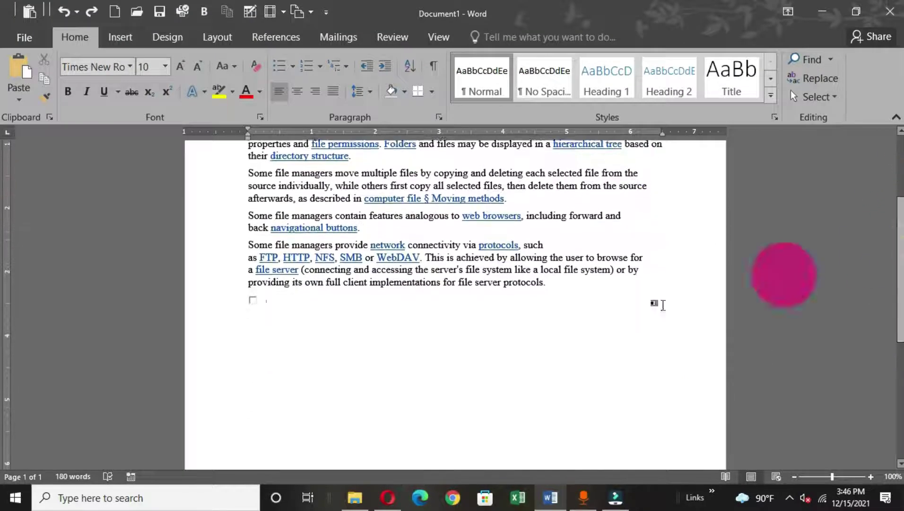
pyautogui.click(271, 303)
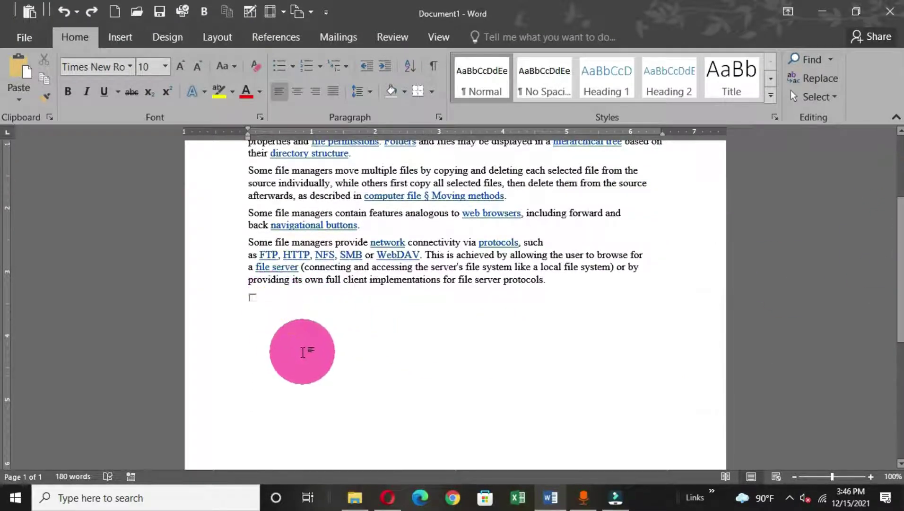
pyautogui.press('Return')
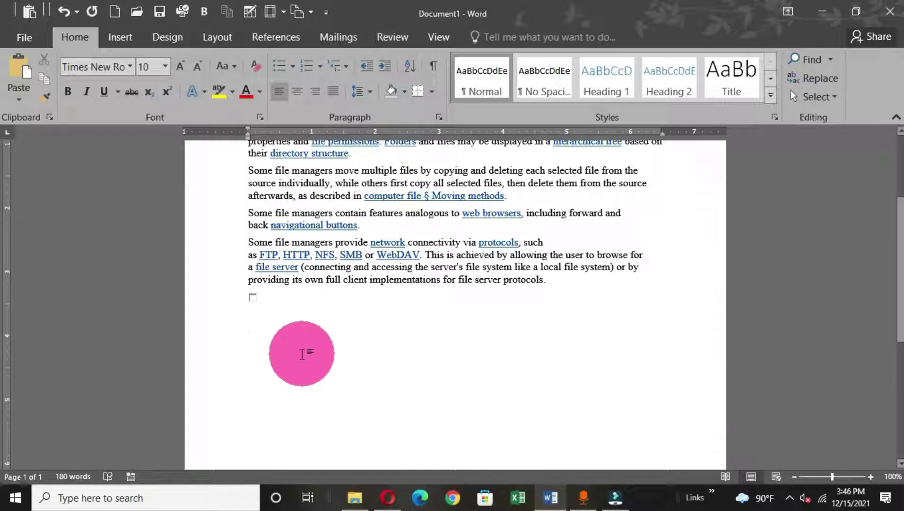
pyautogui.rightClick(275, 331)
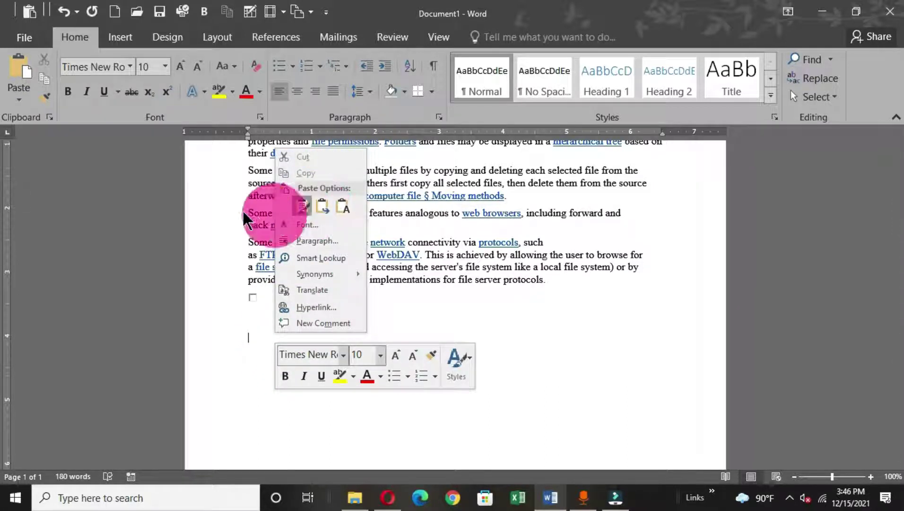
pyautogui.click(20, 93)
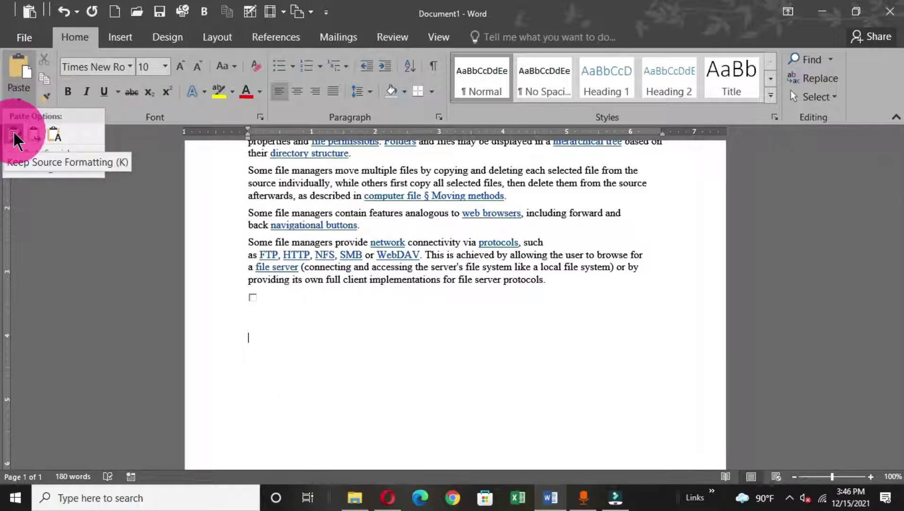
pyautogui.click(259, 337)
pyautogui.hotkey('ctrl', 'v')
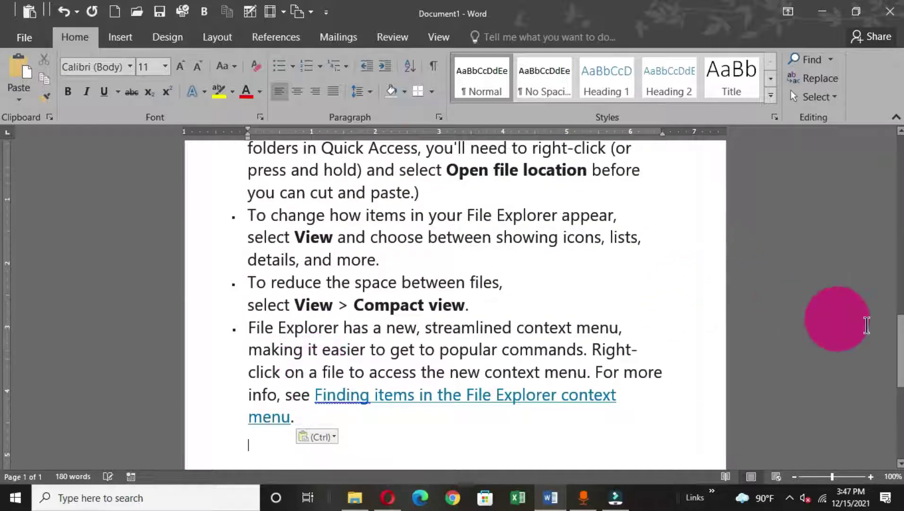
pyautogui.moveTo(900, 331); pyautogui.dragTo(898, 142)
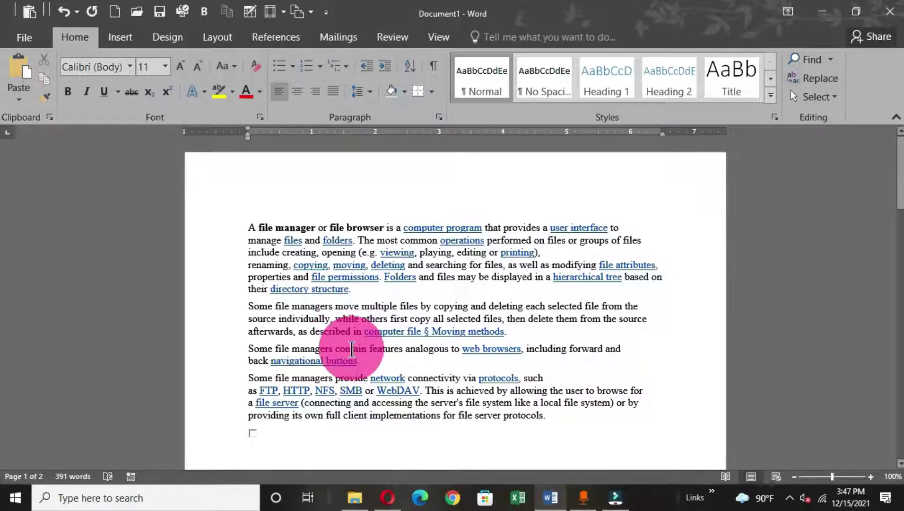
# Go through File > Save As to the Desktop under This PC, then close the dialog unsaved.
pyautogui.click(26, 38)
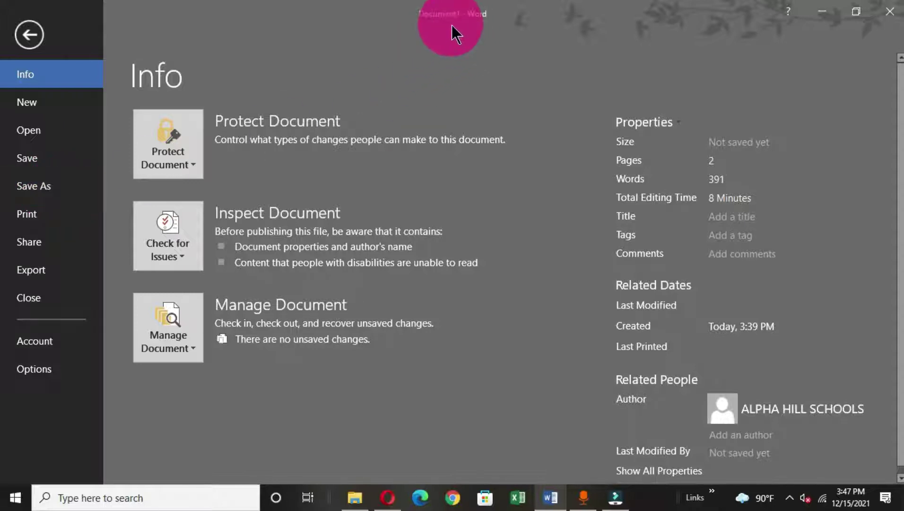
pyautogui.click(33, 185)
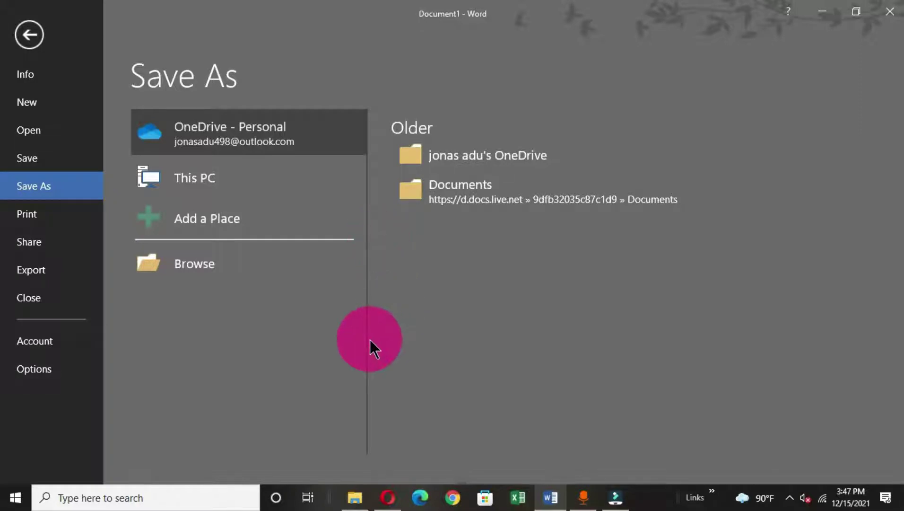
pyautogui.click(202, 181)
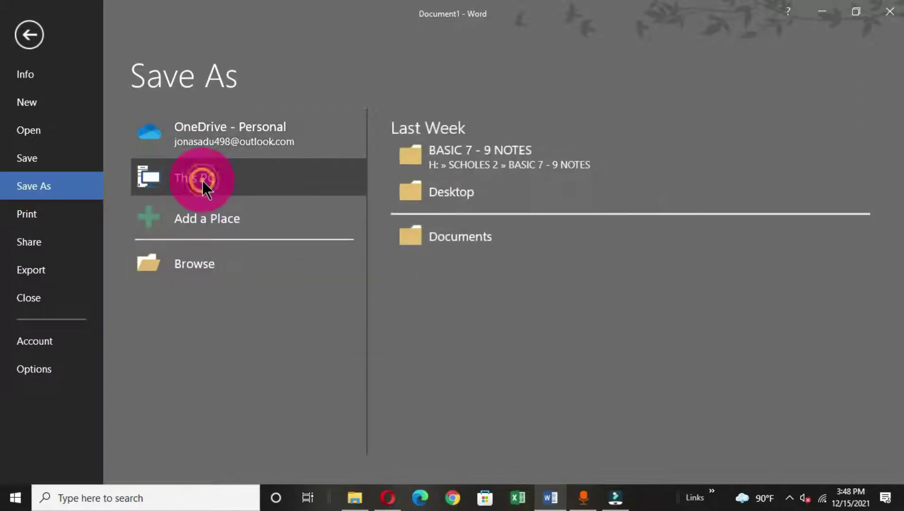
pyautogui.click(453, 198)
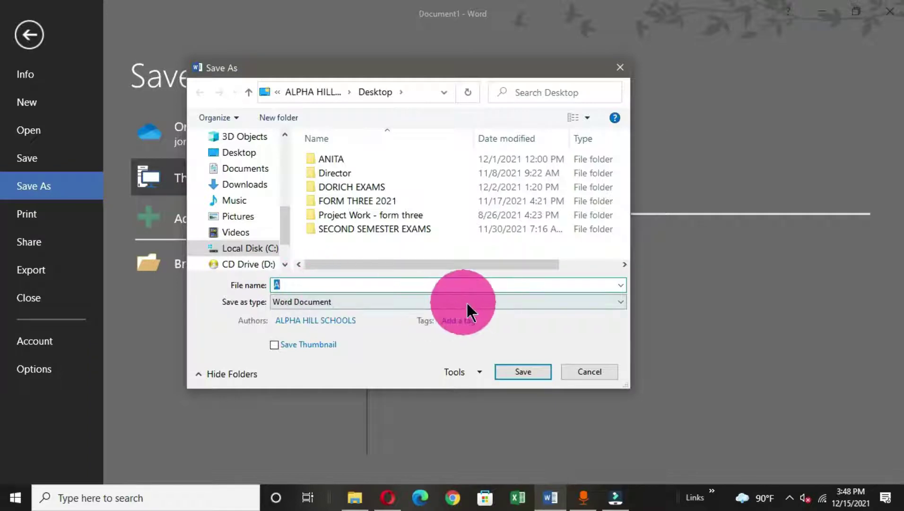
pyautogui.press('BackSpace')
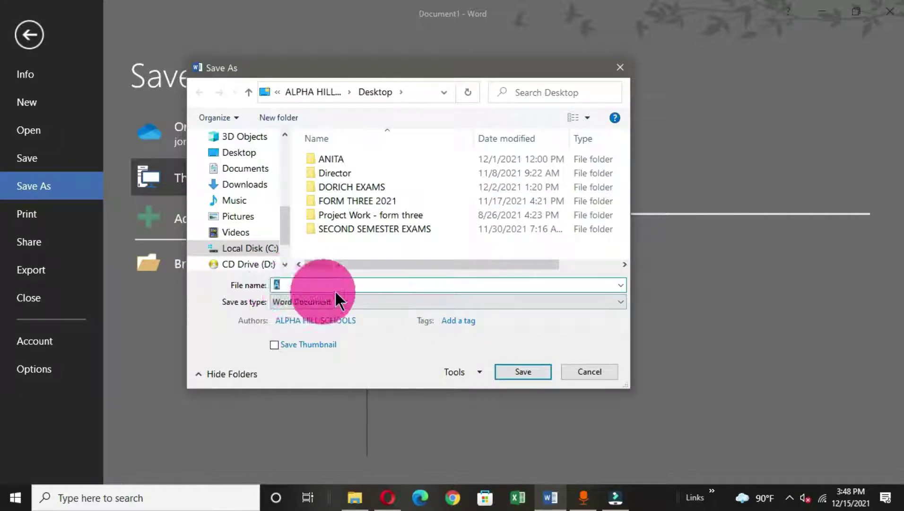
pyautogui.hotkey('ctrl', 'z')
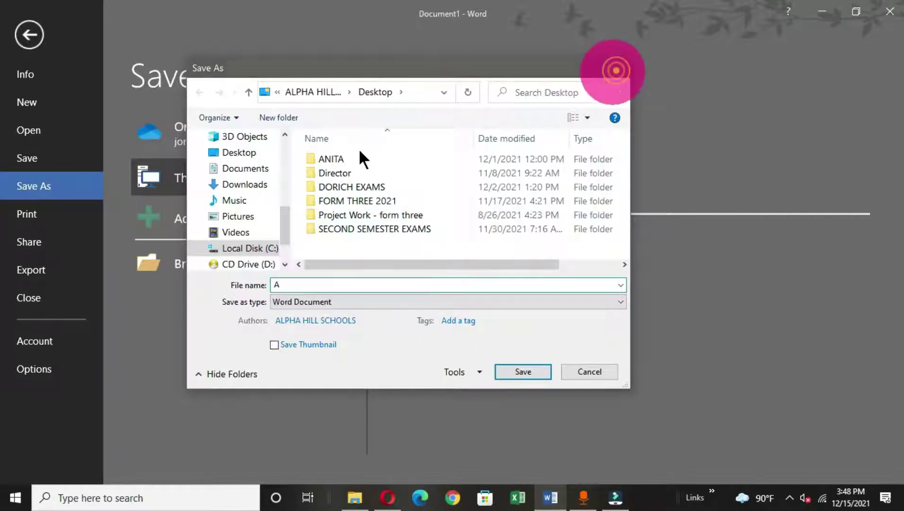
pyautogui.click(620, 69)
pyautogui.click(29, 34)
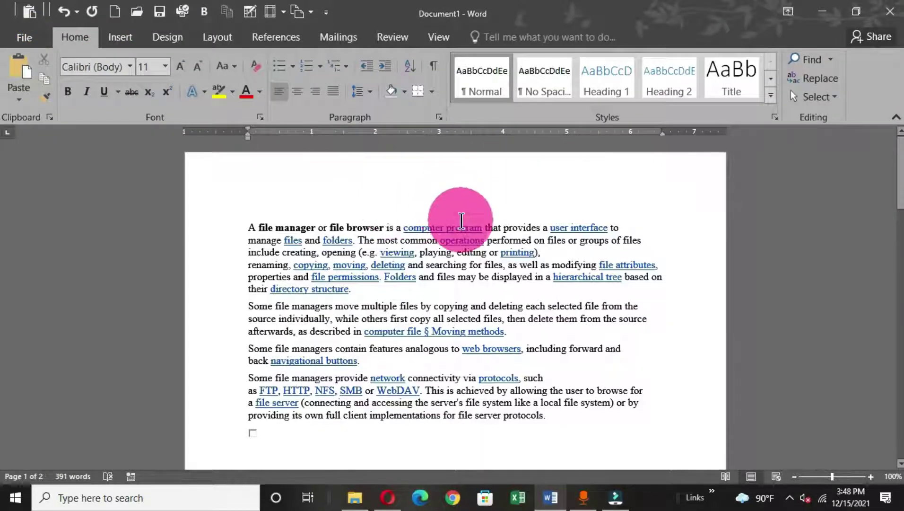
# Repeat with Ctrl+S to This PC's Desktop, cancel, and reopen the save dialog with F12.
pyautogui.hotkey('ctrl', 's')
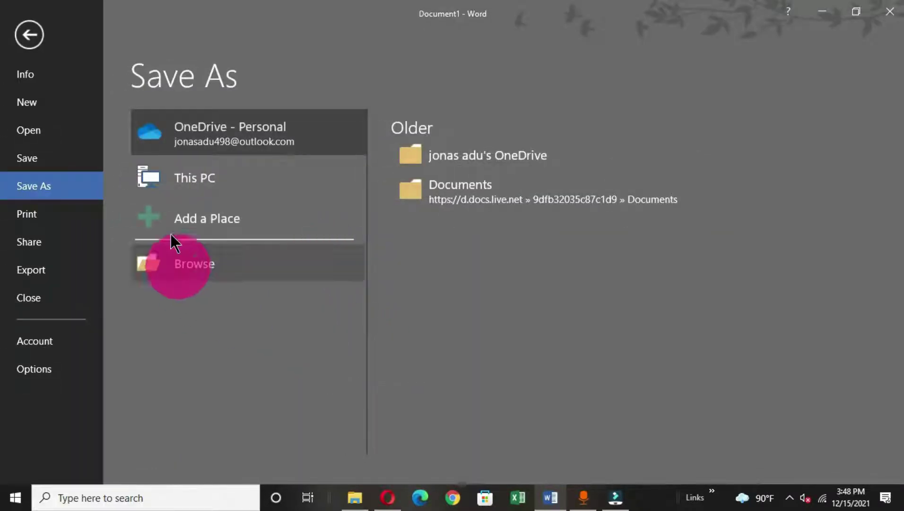
pyautogui.click(186, 189)
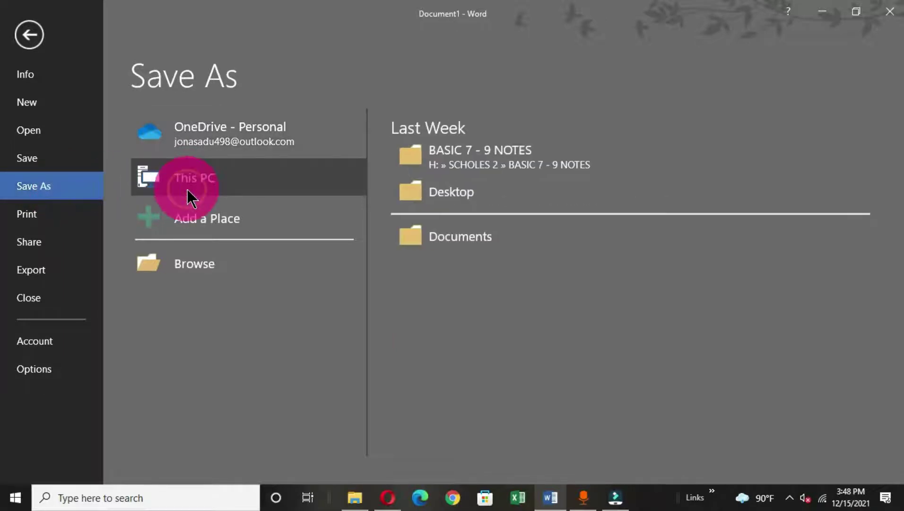
pyautogui.click(466, 192)
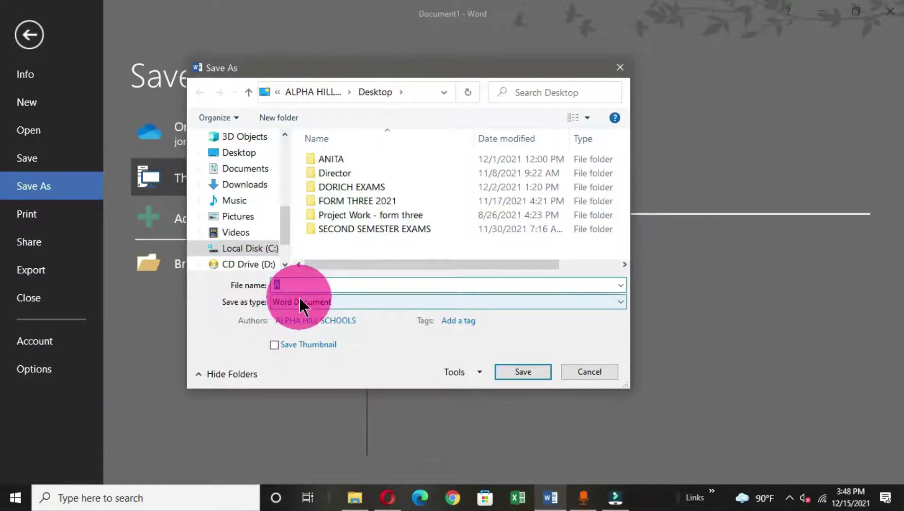
pyautogui.click(586, 374)
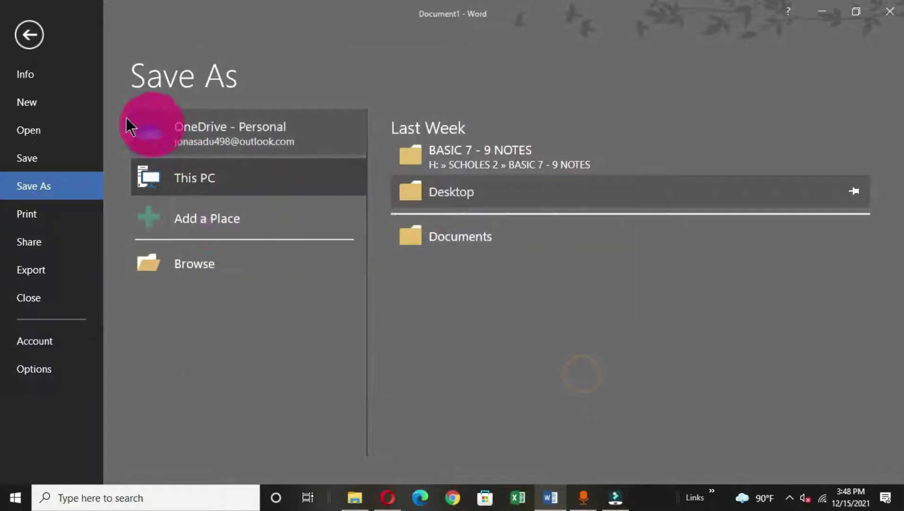
pyautogui.click(28, 35)
pyautogui.press('F12')
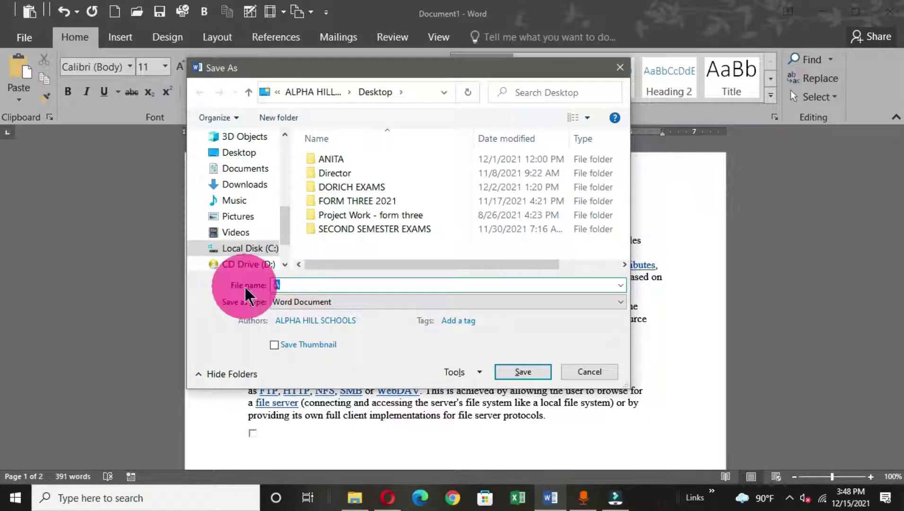
# Save the document to the Desktop with the file name 'My New file'.
pyautogui.write('My')
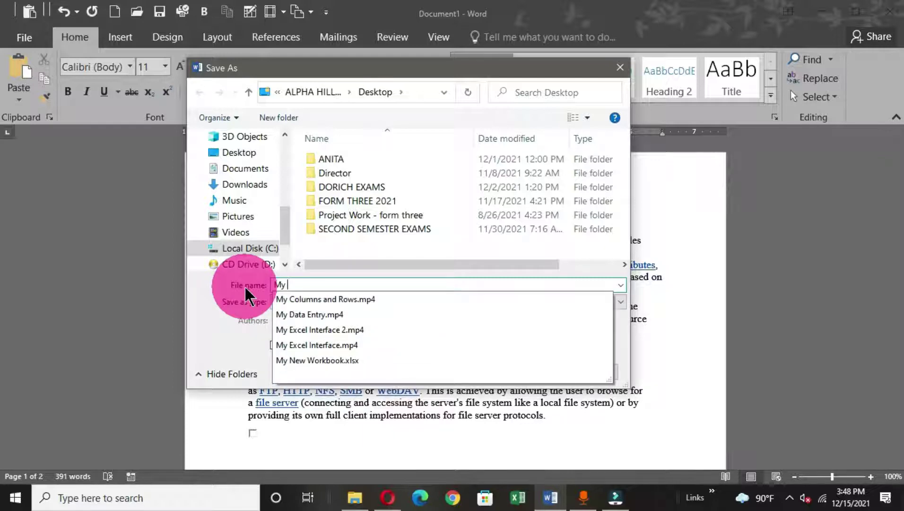
pyautogui.write(' New file')
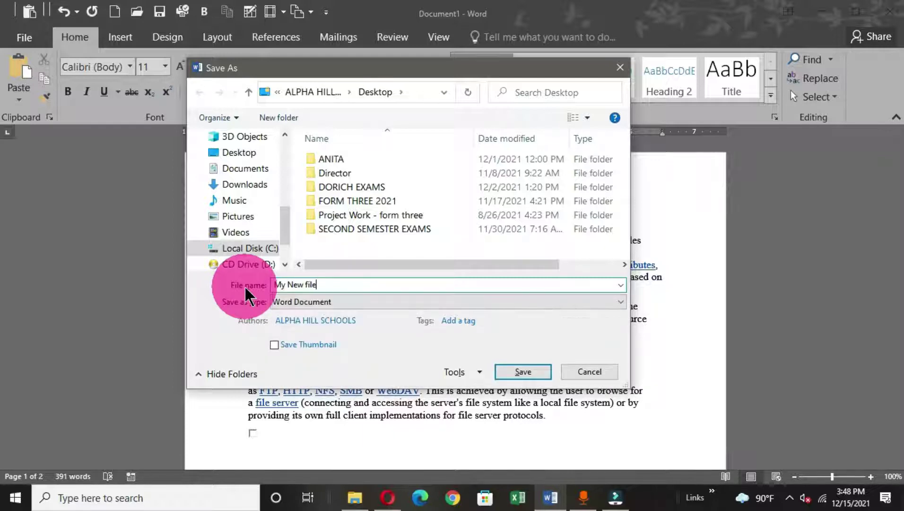
pyautogui.click(242, 160)
pyautogui.click(447, 380)
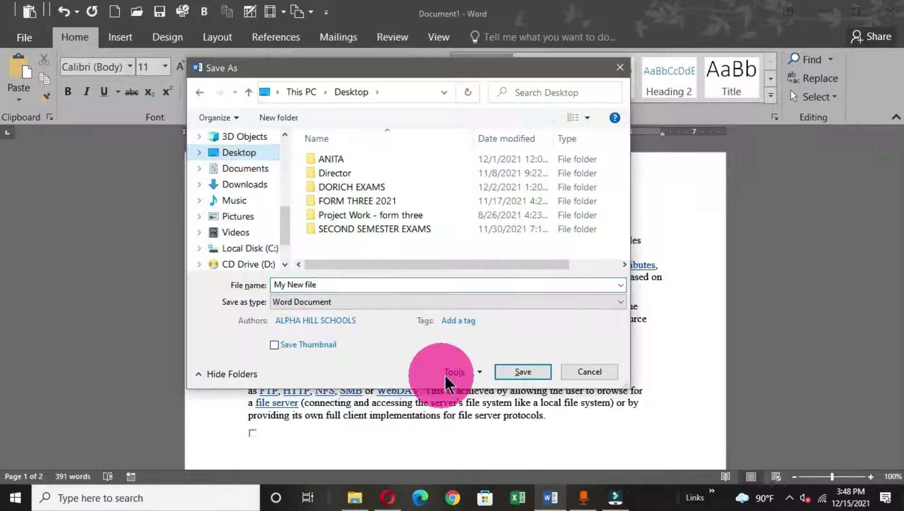
pyautogui.click(518, 372)
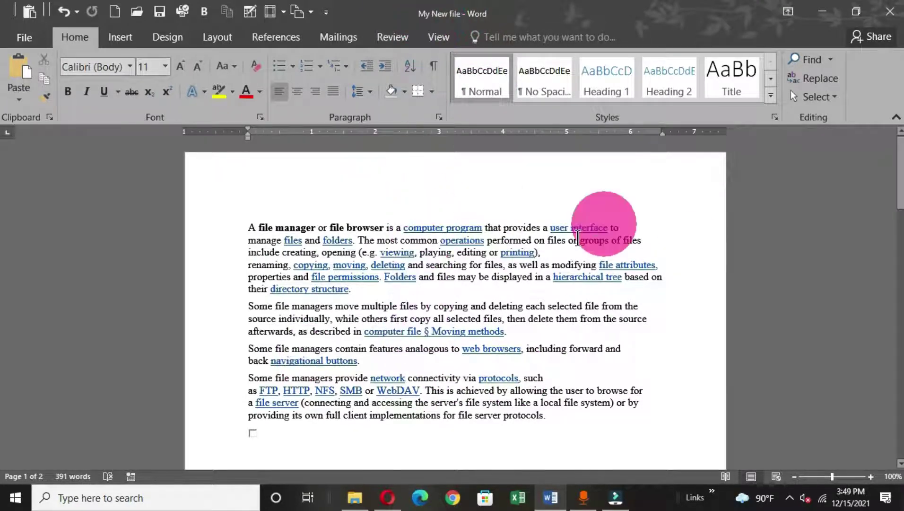
# Close Word, refresh the desktop, and reopen 'My New file' from its desktop icon.
pyautogui.click(893, 18)
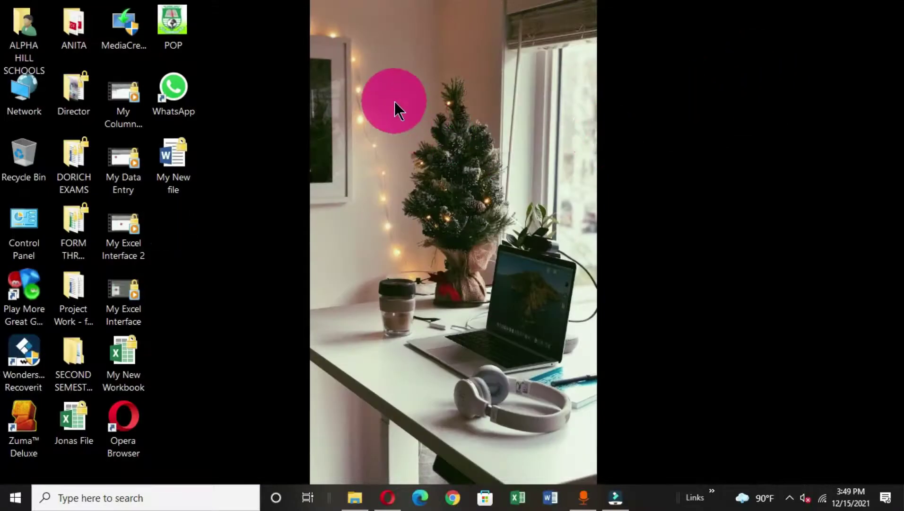
pyautogui.rightClick(395, 102)
pyautogui.click(424, 139)
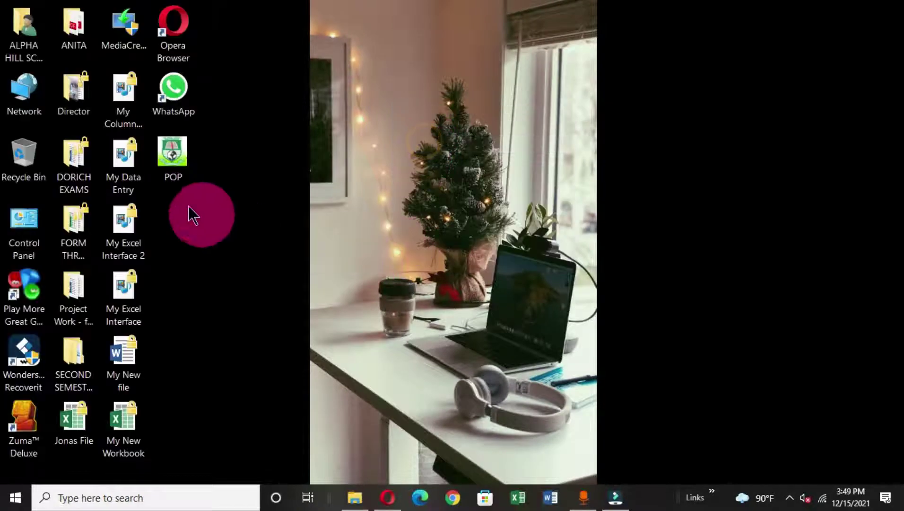
pyautogui.click(125, 365)
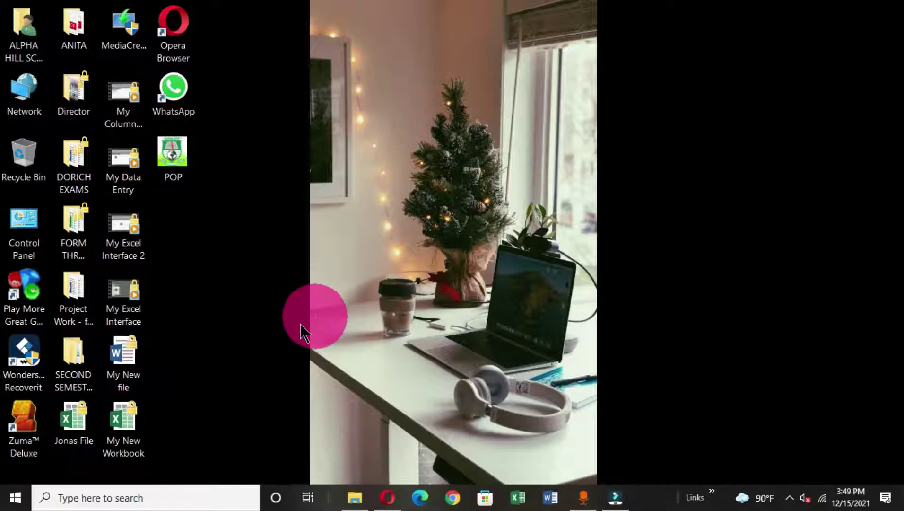
pyautogui.doubleClick(125, 362)
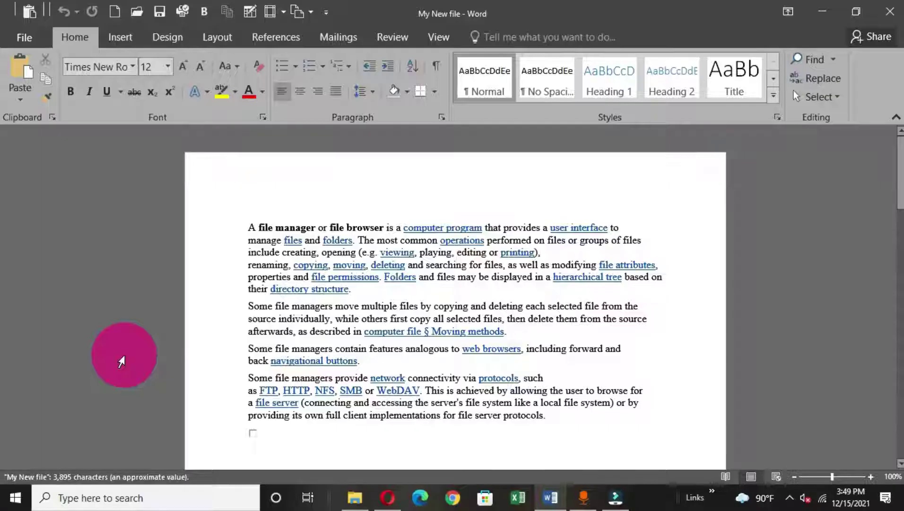
# Scroll through the reopened 'My New file' to check the file manager text and tips.
pyautogui.moveTo(900, 149); pyautogui.dragTo(873, 142)
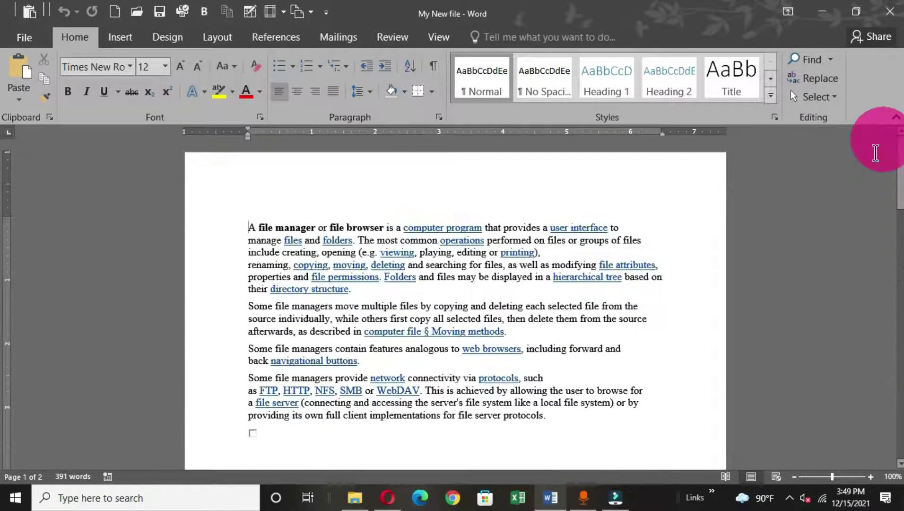